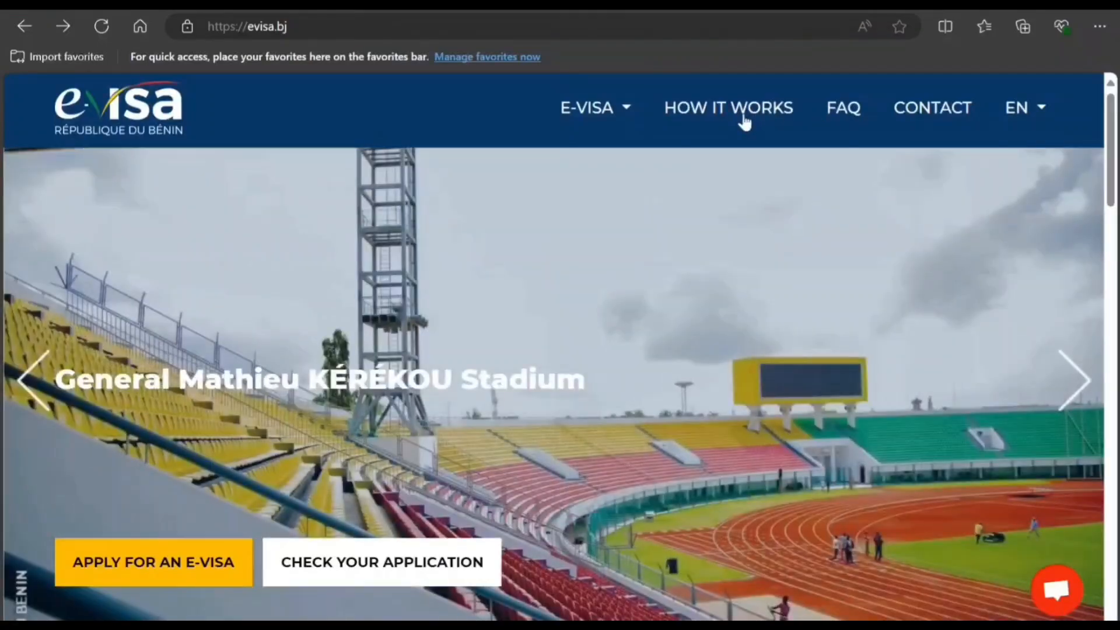
# Open the How It Works page and read the instructions for initiating an application
pyautogui.click(744, 121)
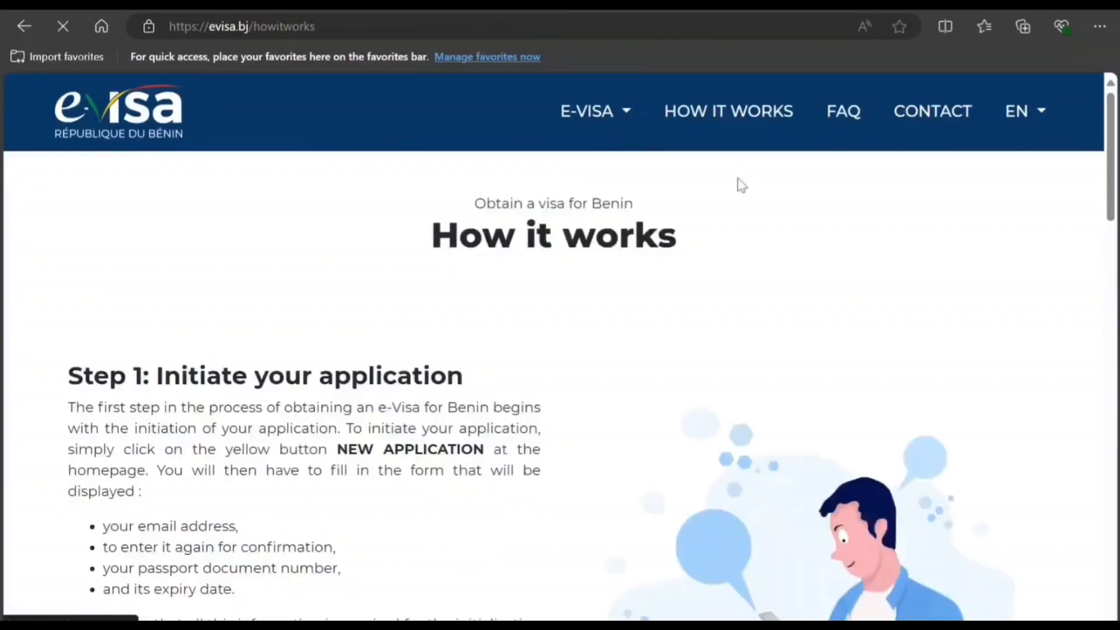
pyautogui.scroll(-4, 737, 183)
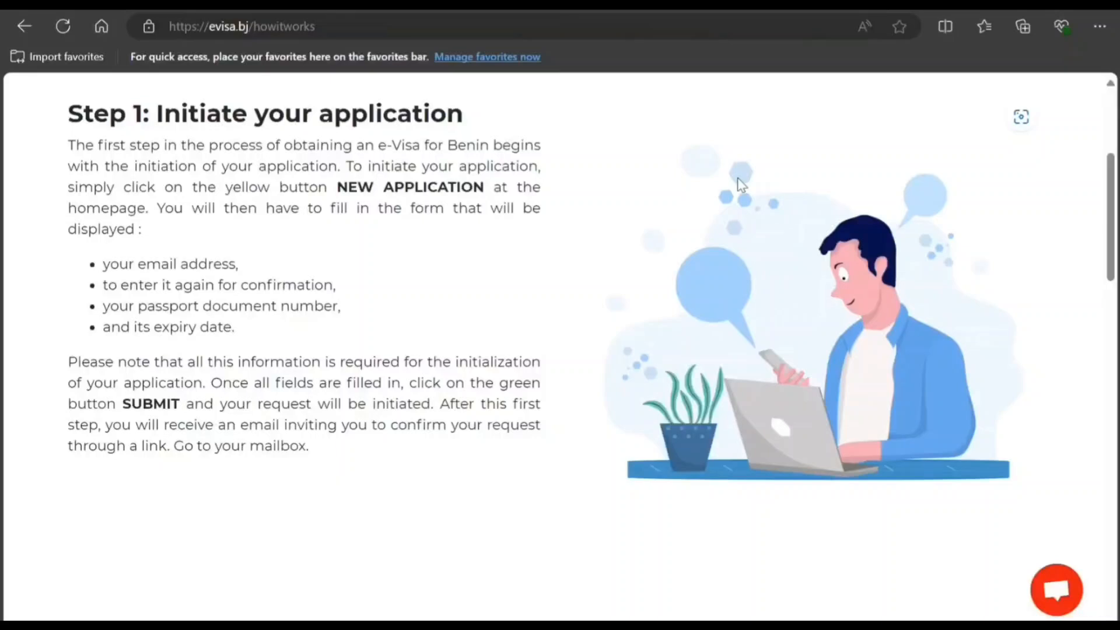
pyautogui.scroll(4, 737, 178)
# Open the FAQ page and read the answer to "Who should apply for an e-Visa?"
pyautogui.click(853, 111)
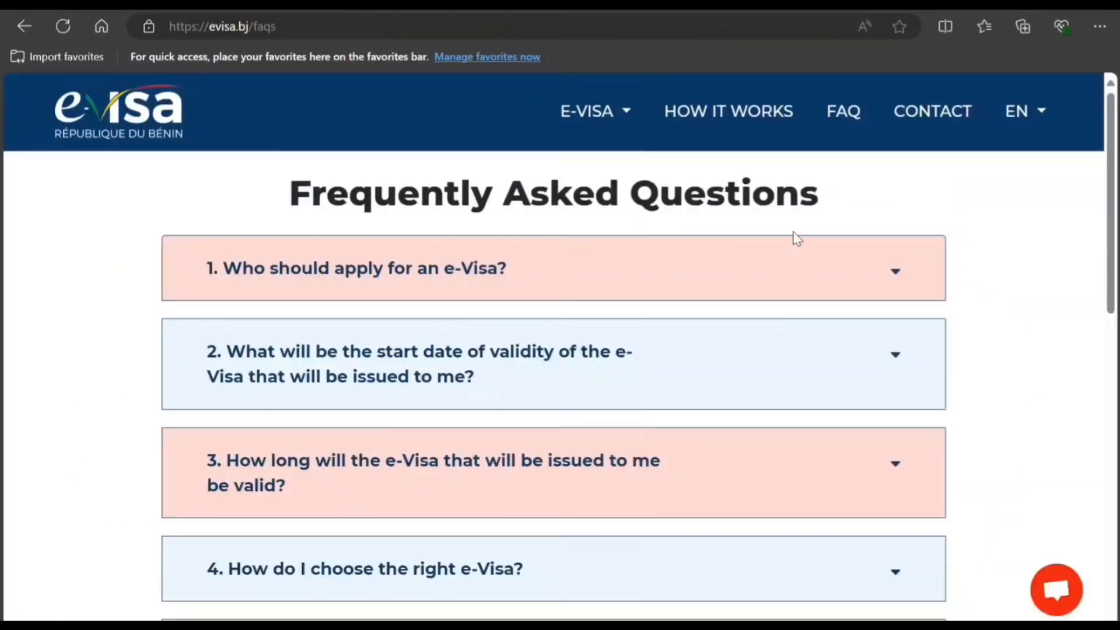
pyautogui.click(812, 282)
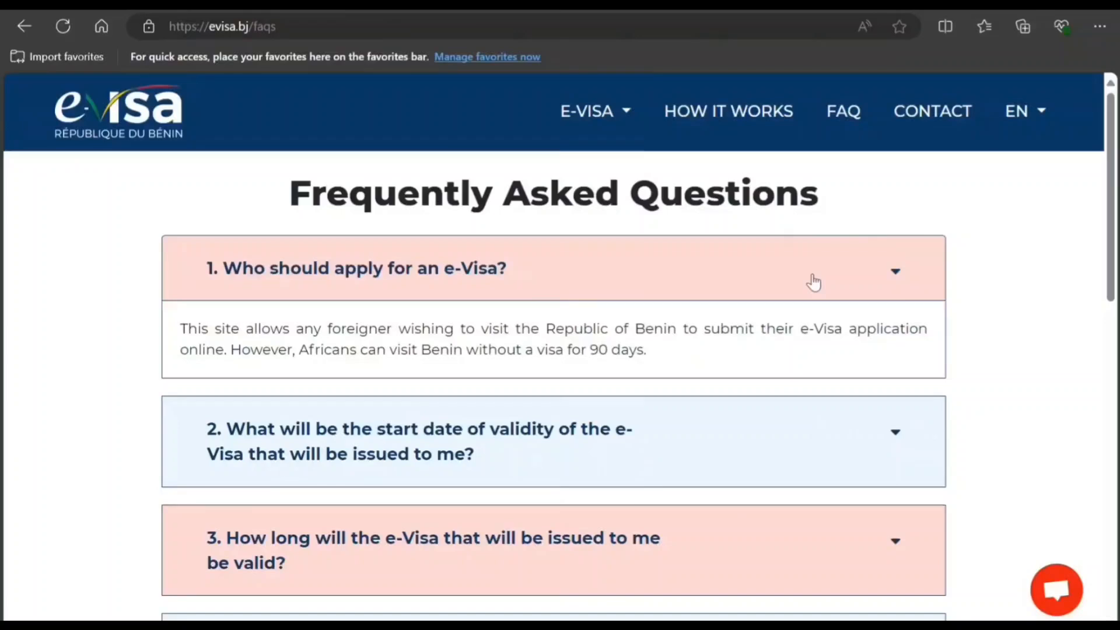
pyautogui.click(813, 282)
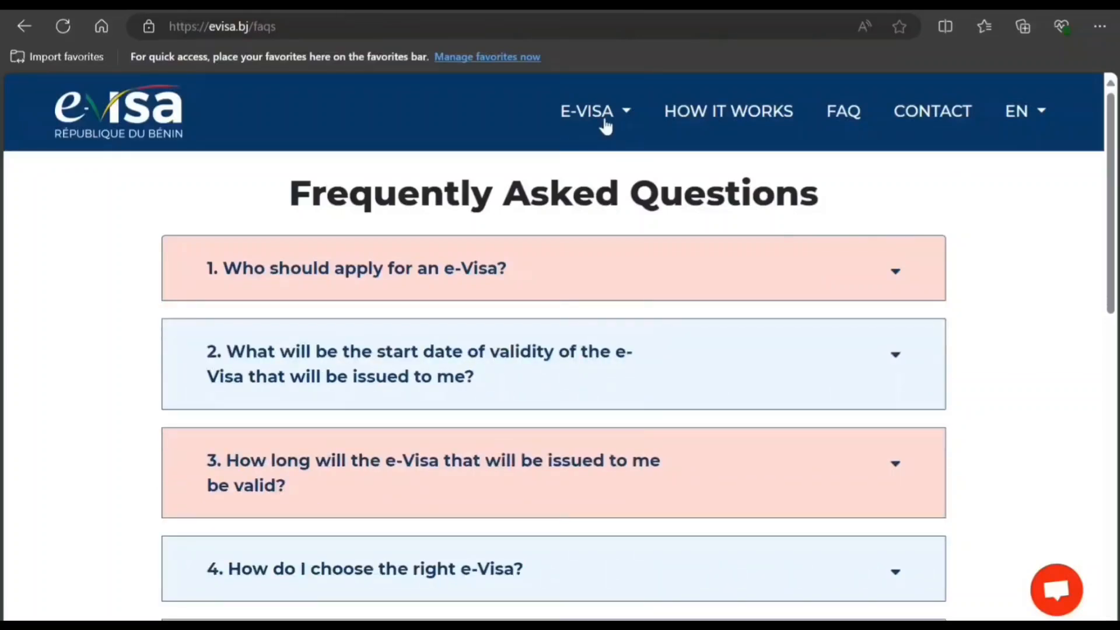
# Return to the e-Visa home page and look over its visa information, How it works and Useful links sections
pyautogui.click(137, 130)
pyautogui.scroll(-15, 401, 226)
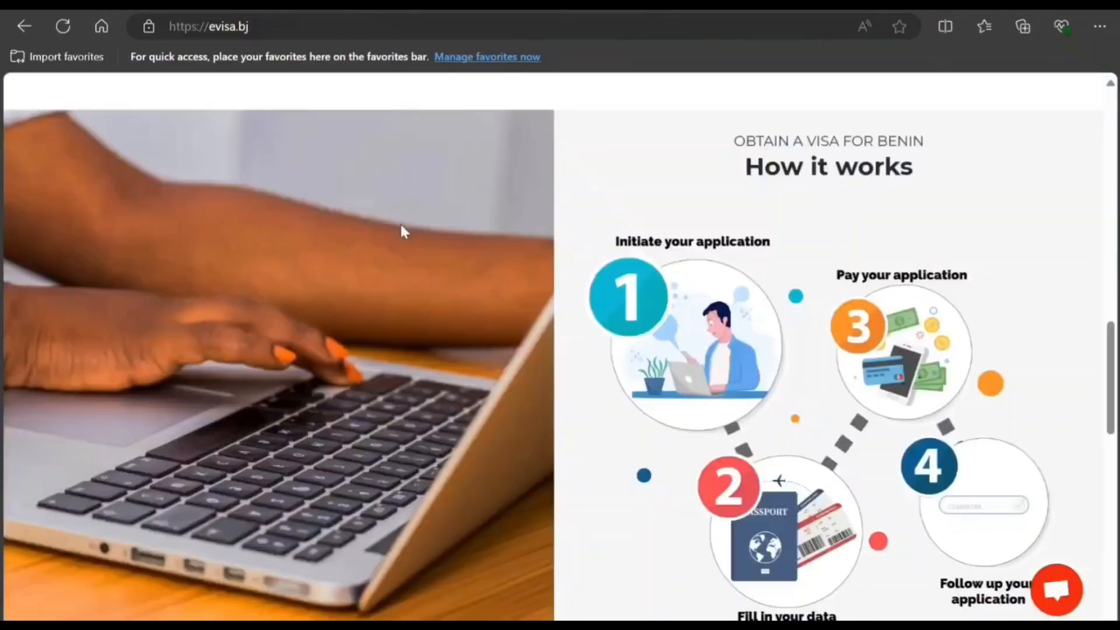
pyautogui.scroll(6, 401, 225)
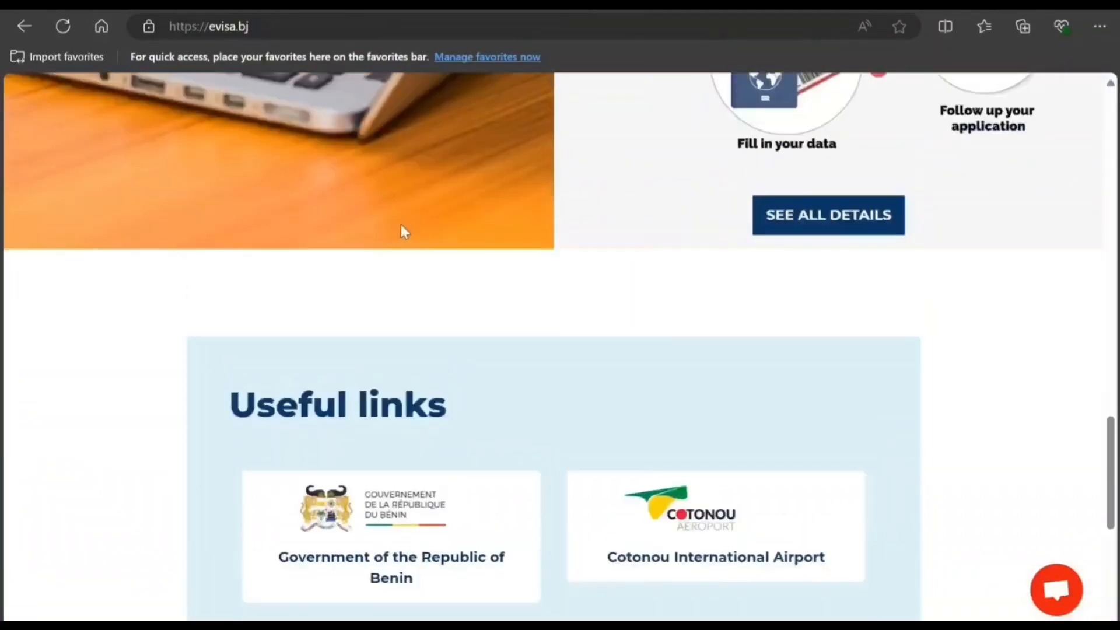
pyautogui.scroll(-9, 400, 225)
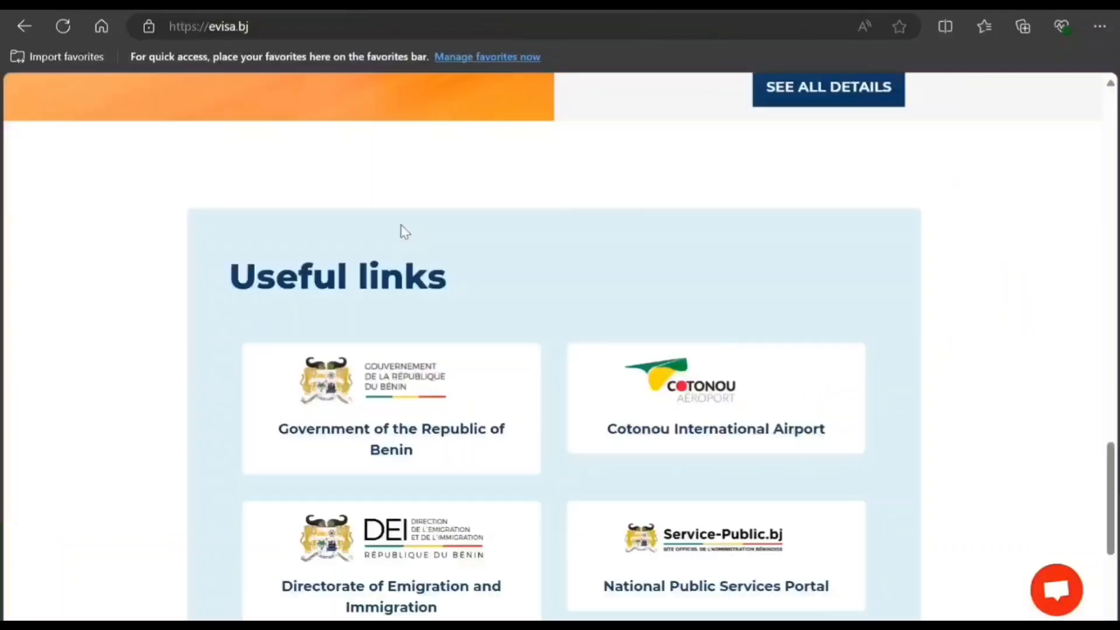
pyautogui.scroll(16, 401, 225)
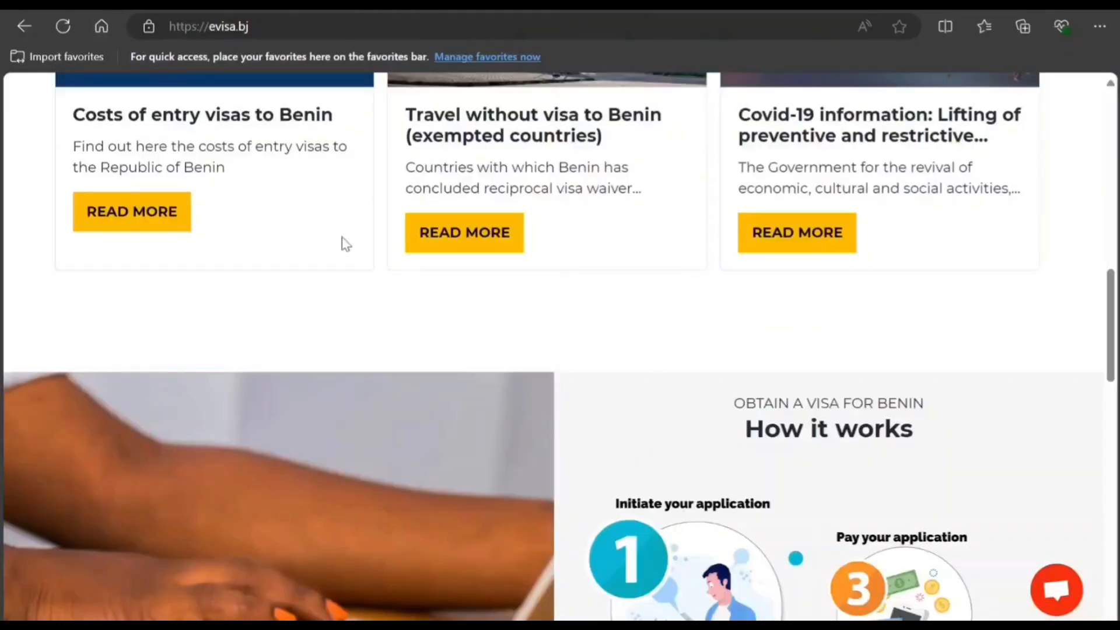
pyautogui.scroll(5, 346, 243)
pyautogui.scroll(8, 252, 331)
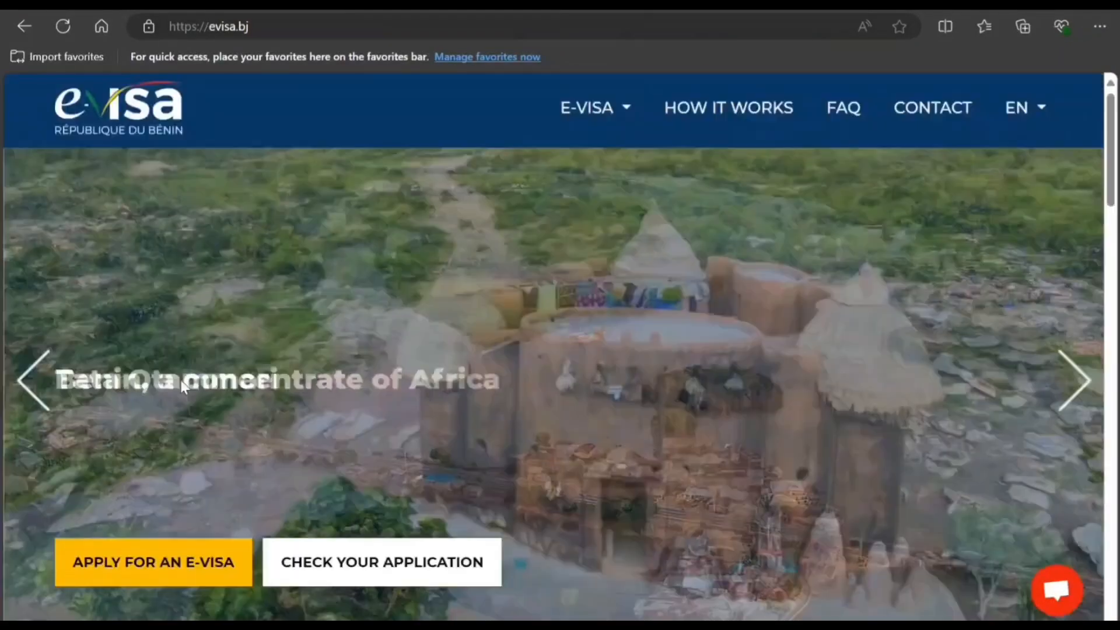
# Start an e-Visa application from the home page and go to the beginning of the Personal form
pyautogui.scroll(-2, 180, 380)
pyautogui.click(191, 377)
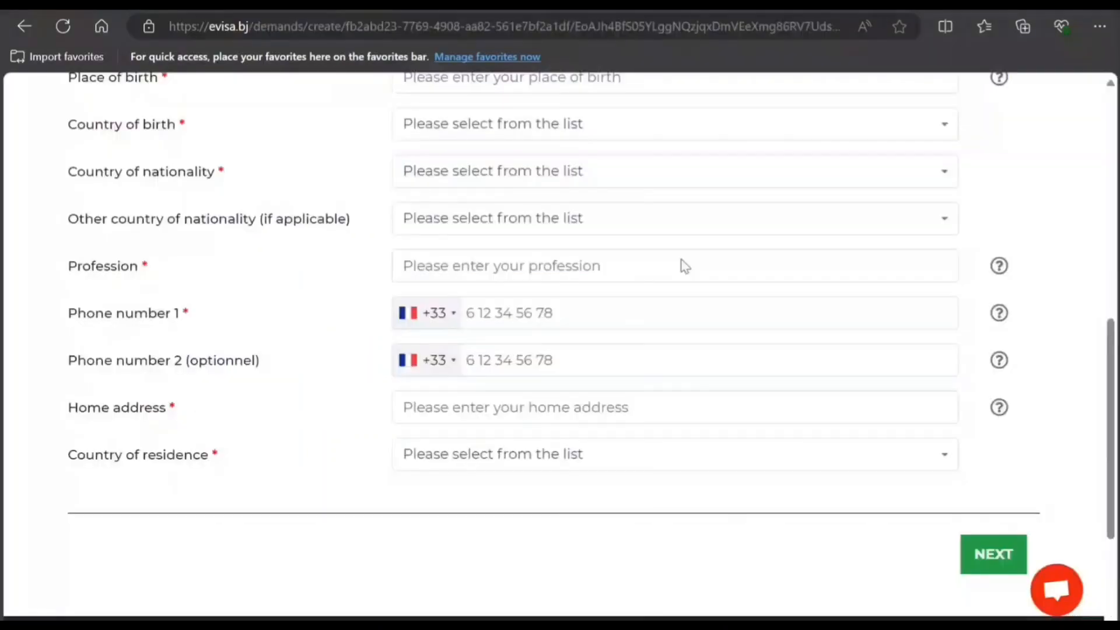
pyautogui.scroll(10, 681, 258)
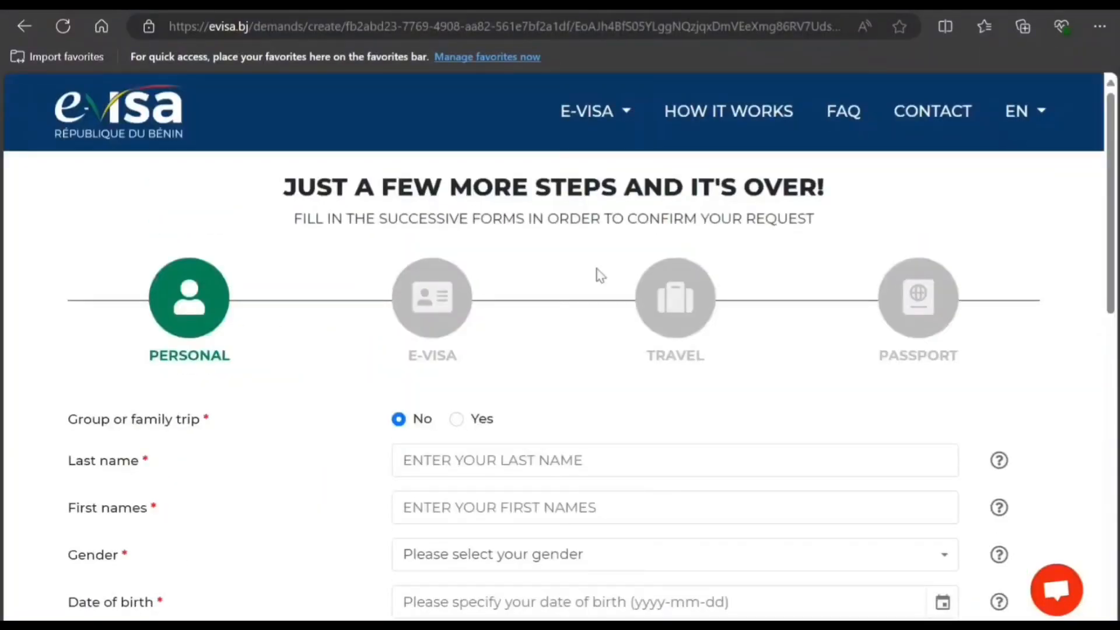
pyautogui.scroll(-3, 600, 274)
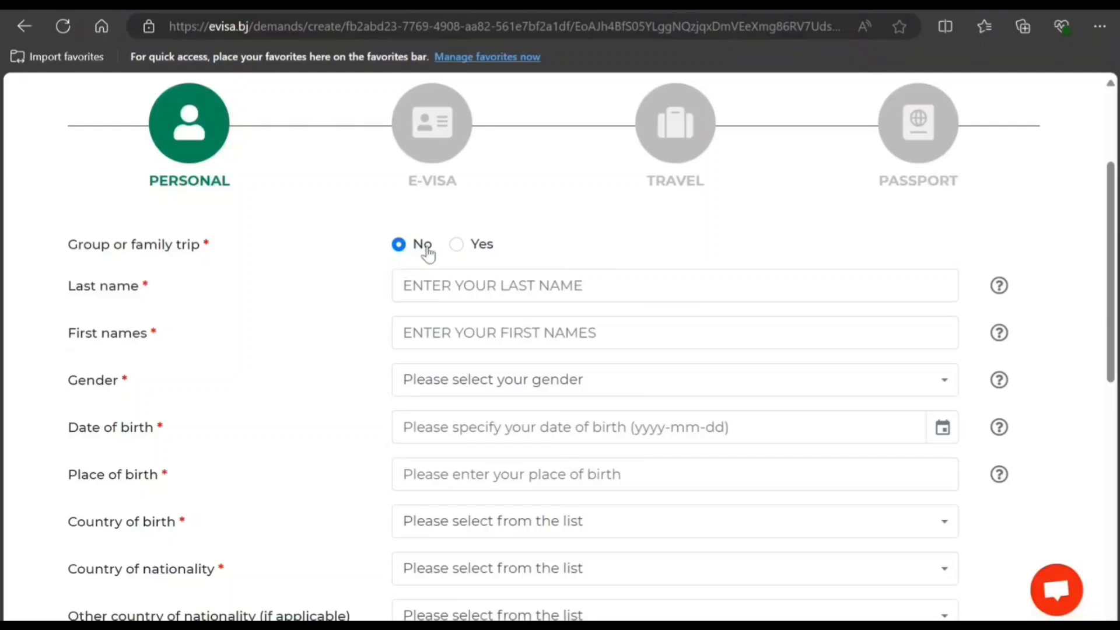
# Try Yes for group or family trip, review the traveller form, and set the option back to No
pyautogui.click(457, 245)
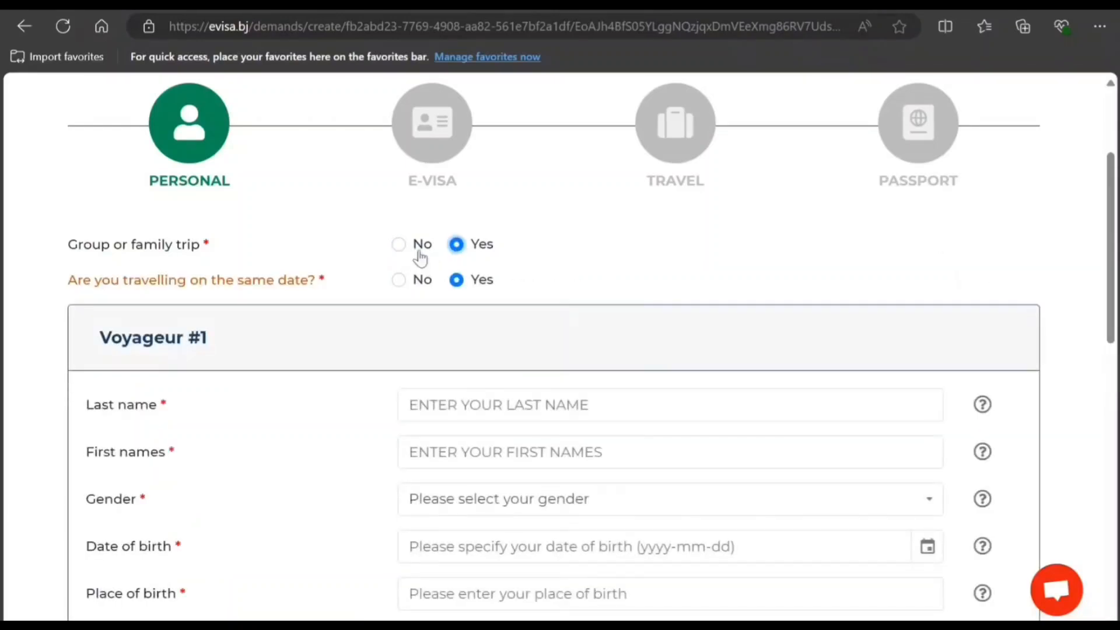
pyautogui.scroll(-15, 436, 320)
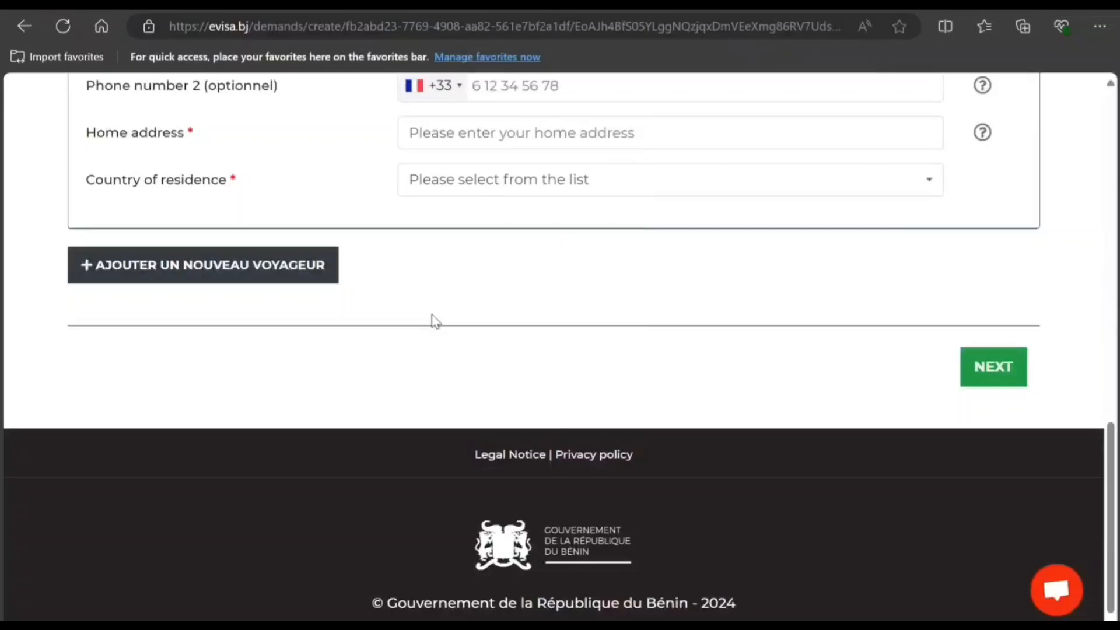
pyautogui.scroll(15, 358, 288)
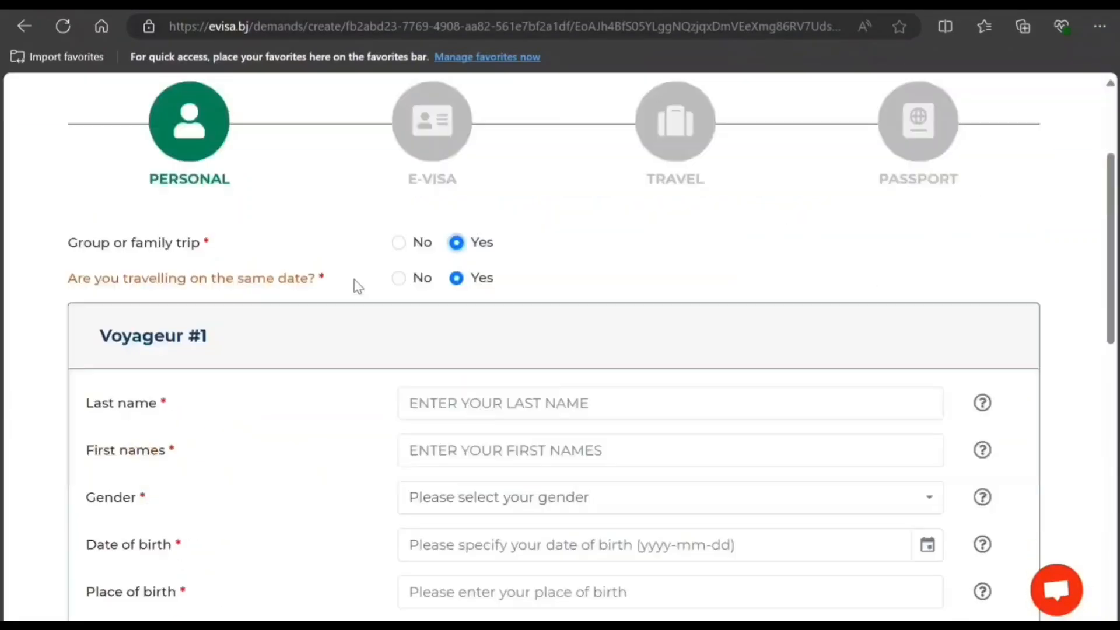
pyautogui.click(399, 242)
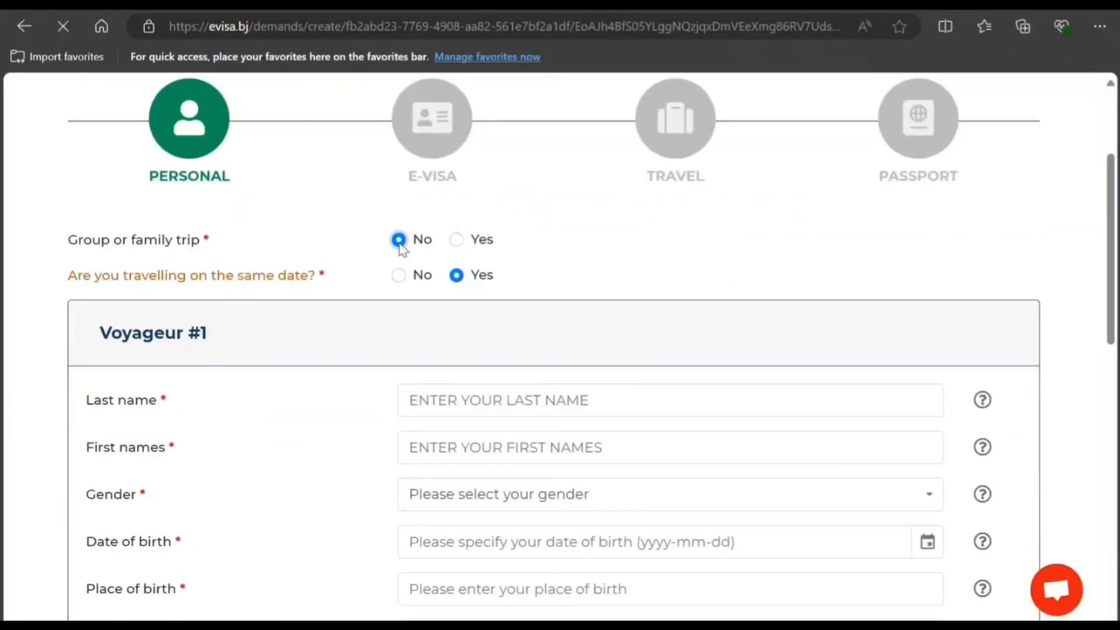
# Enter the applicant's last name and first names, and select Male as the gender
pyautogui.click(453, 281)
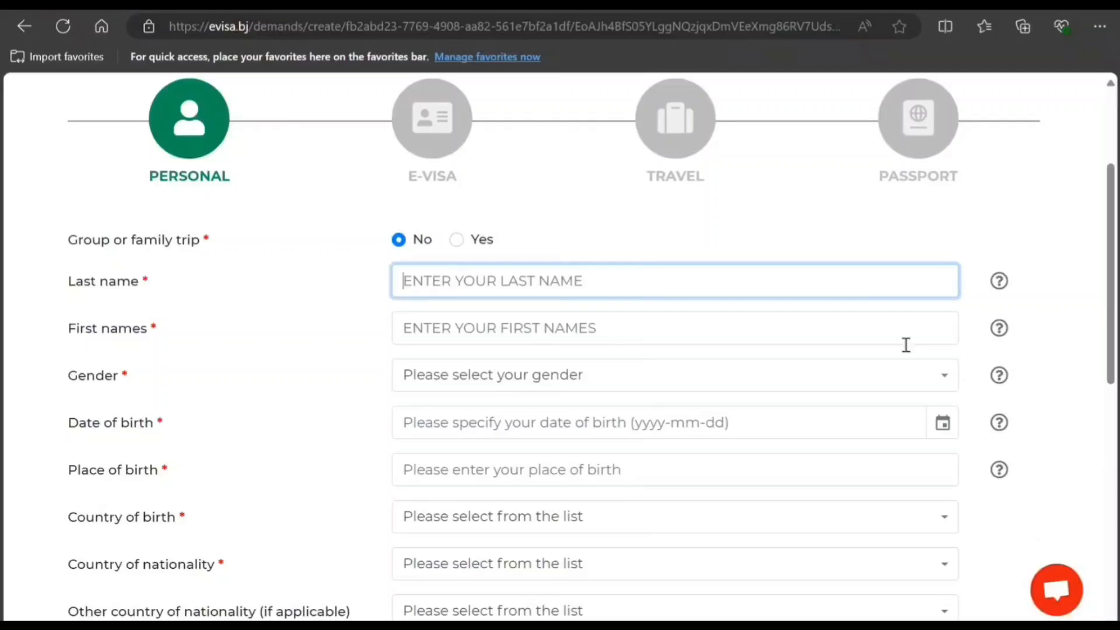
pyautogui.write('SMITH')
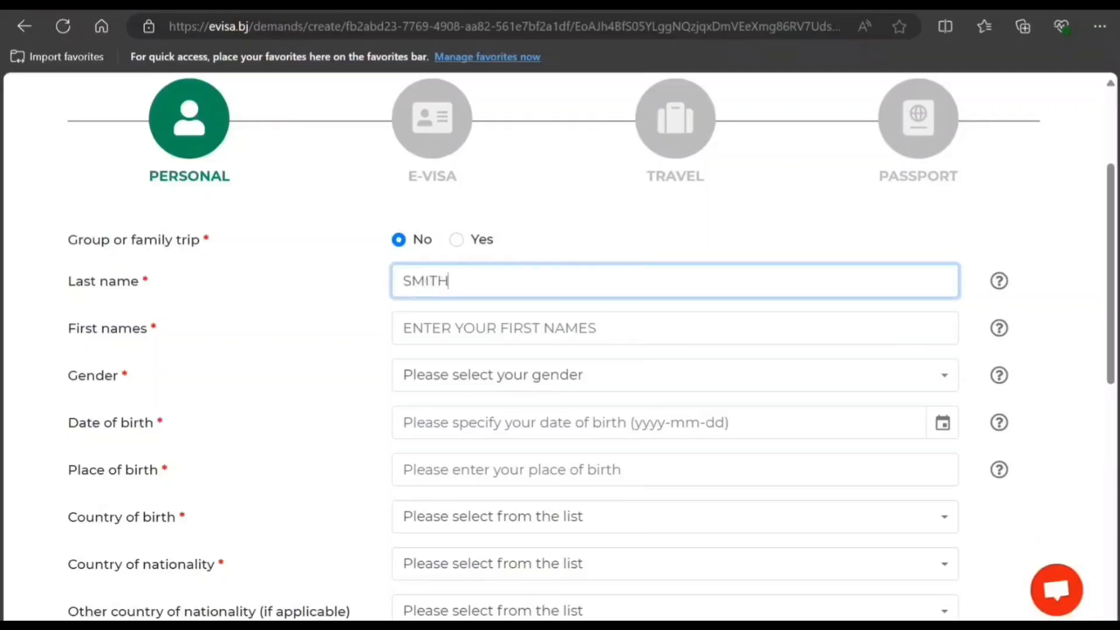
pyautogui.press('Tab')
pyautogui.write('JOHN')
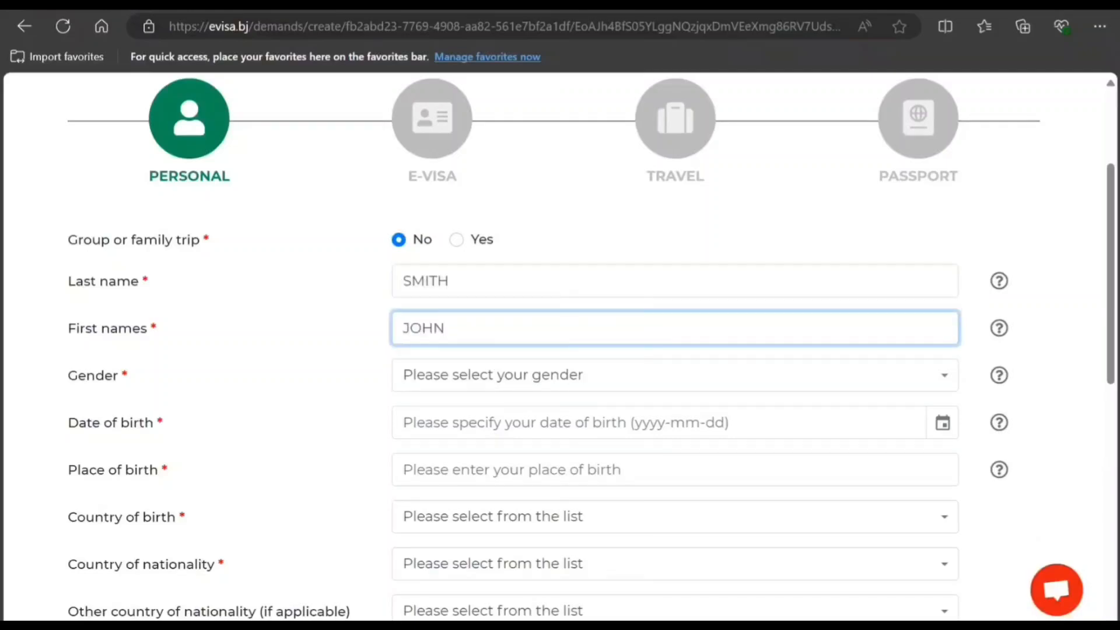
pyautogui.press('Tab')
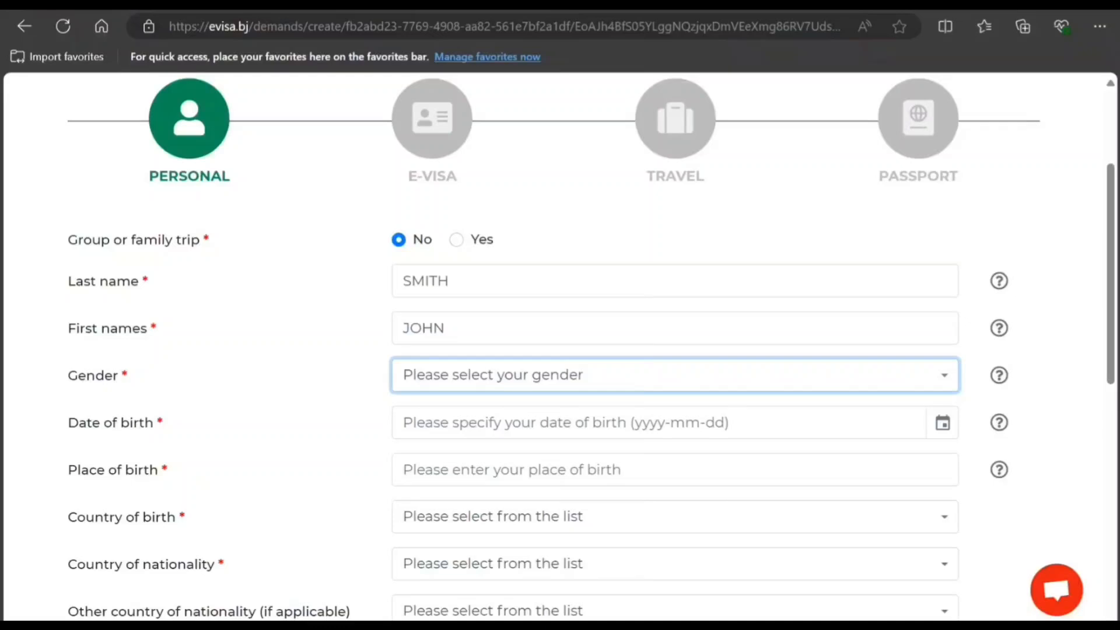
pyautogui.click(892, 375)
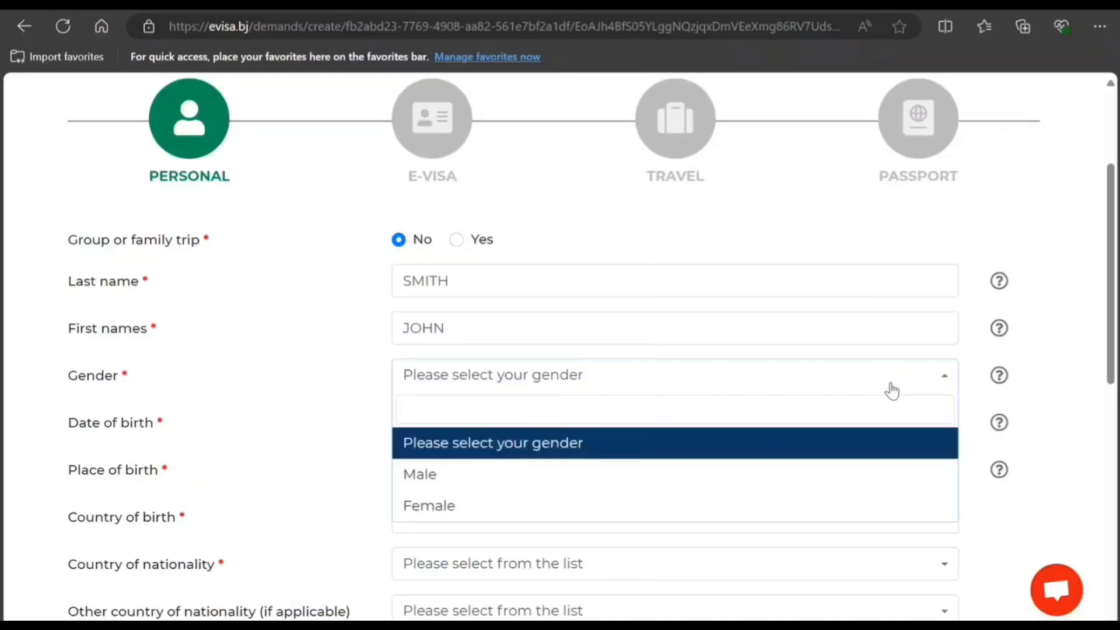
pyautogui.click(716, 473)
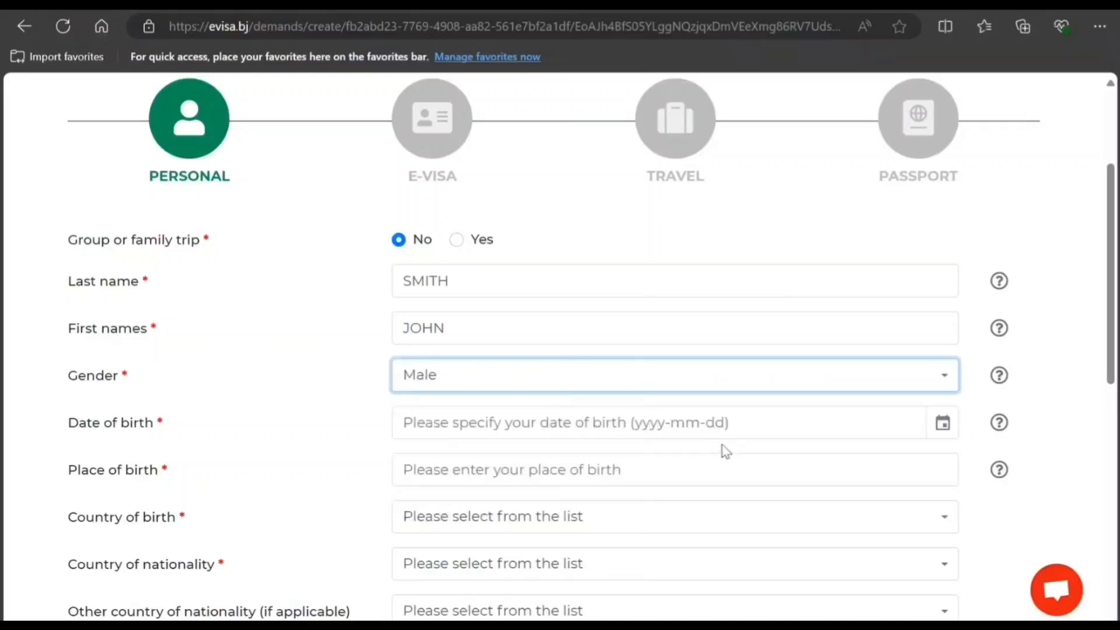
# Fill in the applicant's date of birth by picking the year, month and day in the calendar
pyautogui.click(726, 426)
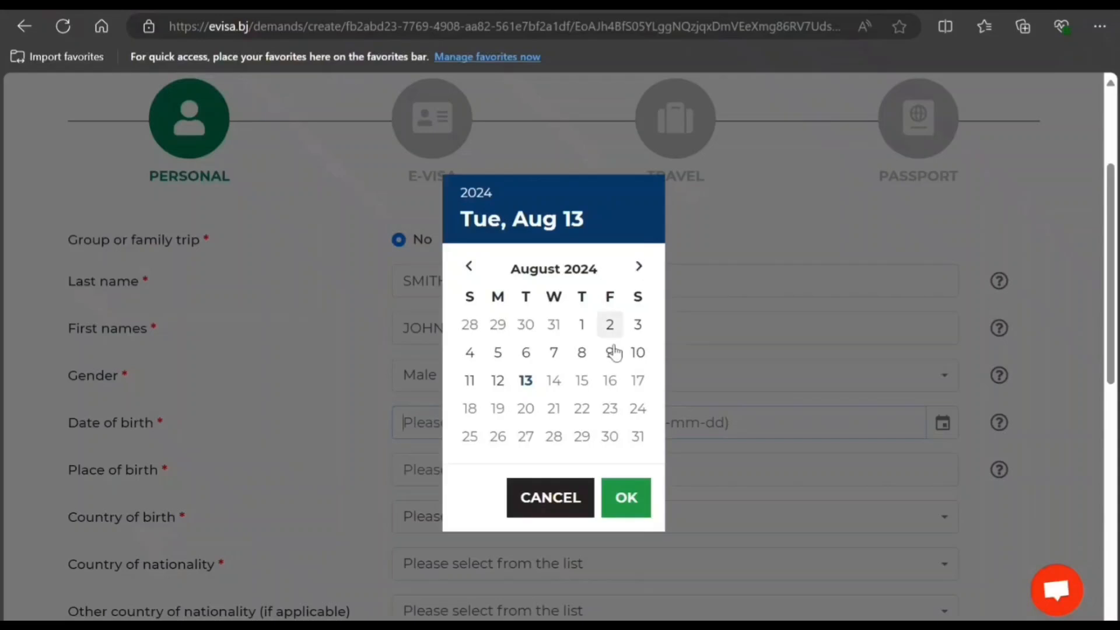
pyautogui.click(557, 508)
pyautogui.click(615, 425)
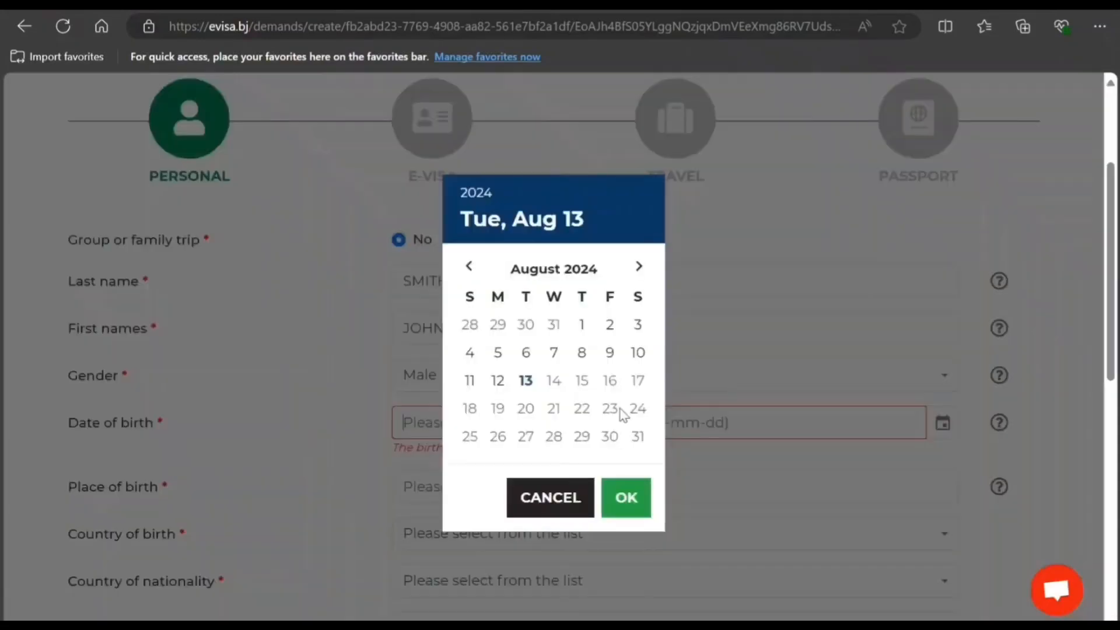
pyautogui.click(581, 272)
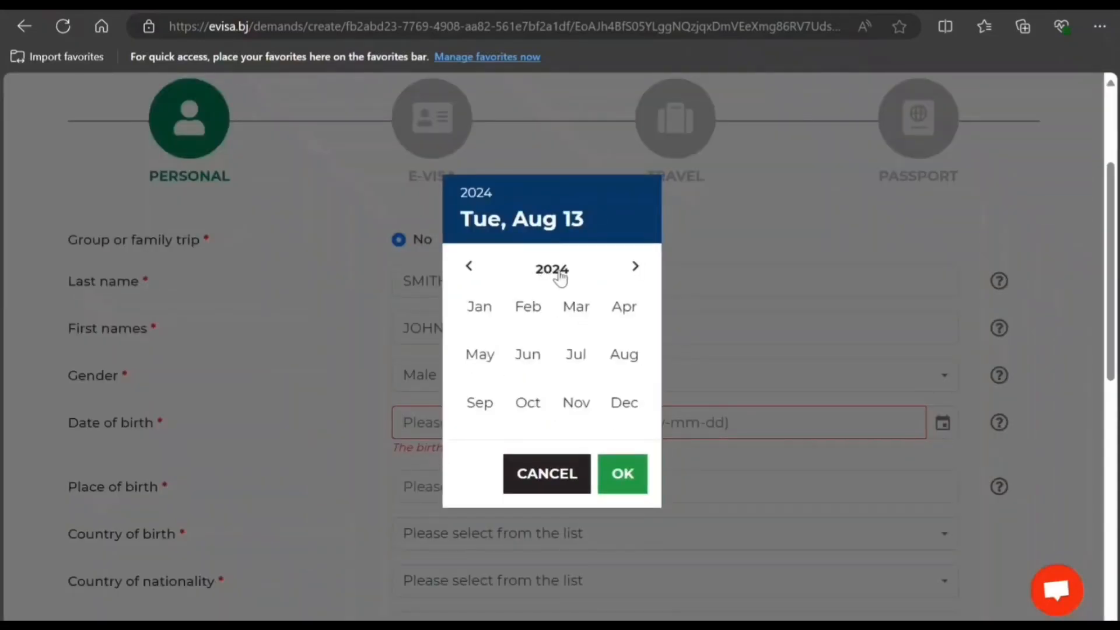
pyautogui.click(555, 275)
pyautogui.click(470, 267)
pyautogui.click(470, 267)
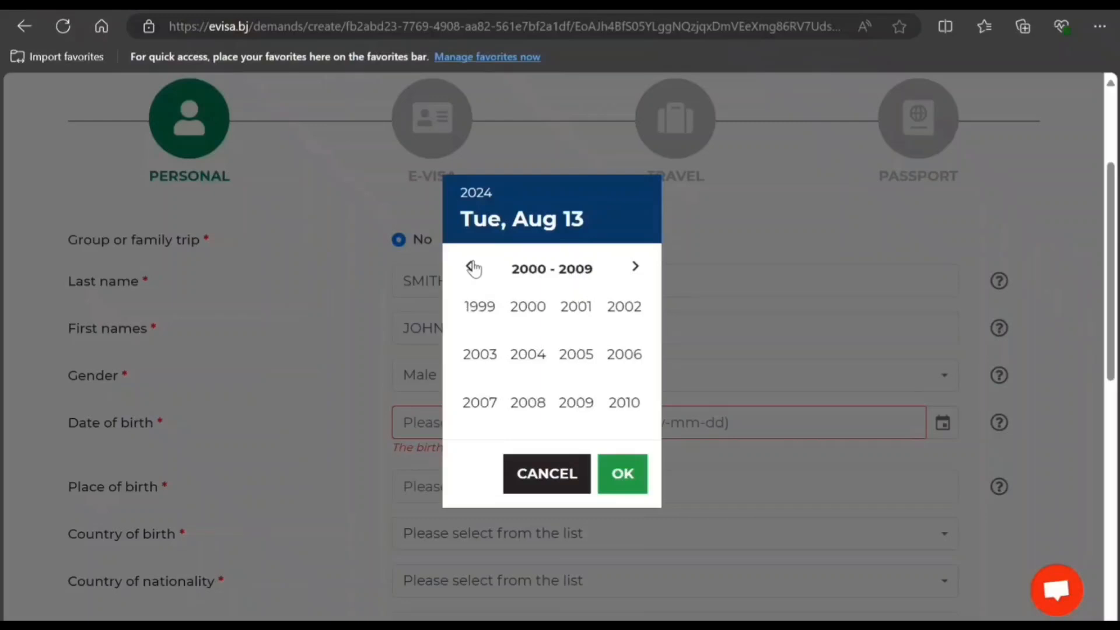
pyautogui.click(471, 268)
pyautogui.click(527, 376)
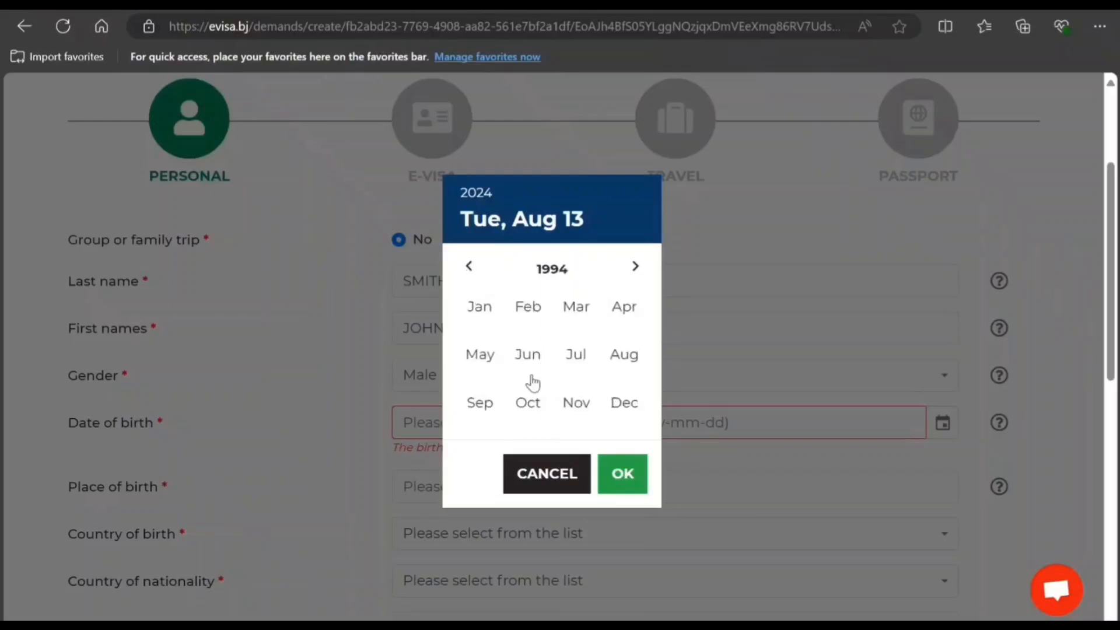
pyautogui.click(526, 376)
pyautogui.click(526, 409)
pyautogui.click(608, 511)
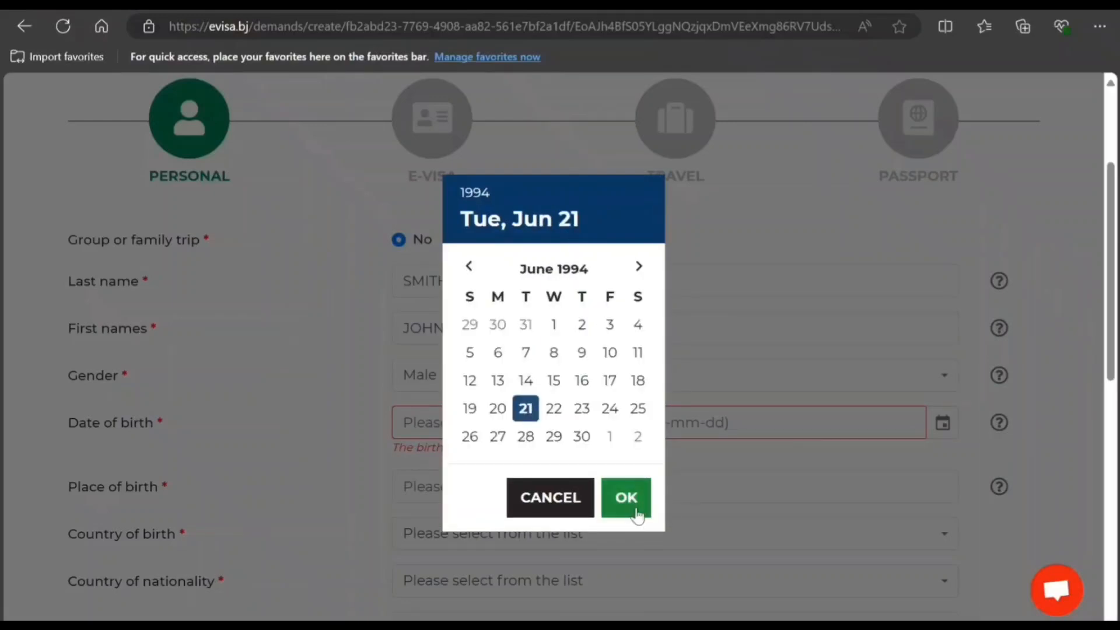
# Enter New Delhi as the place of birth, blocking the site's location request and dismissing the Google Maps notice
pyautogui.scroll(-2, 636, 513)
pyautogui.scroll(-1, 618, 408)
pyautogui.click(606, 308)
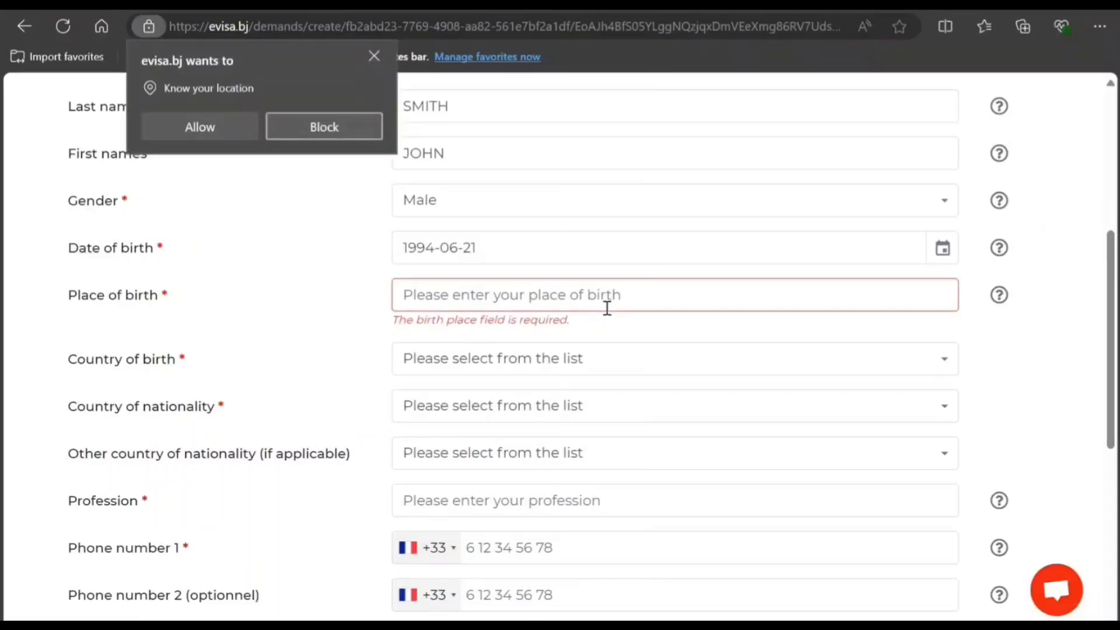
pyautogui.click(345, 130)
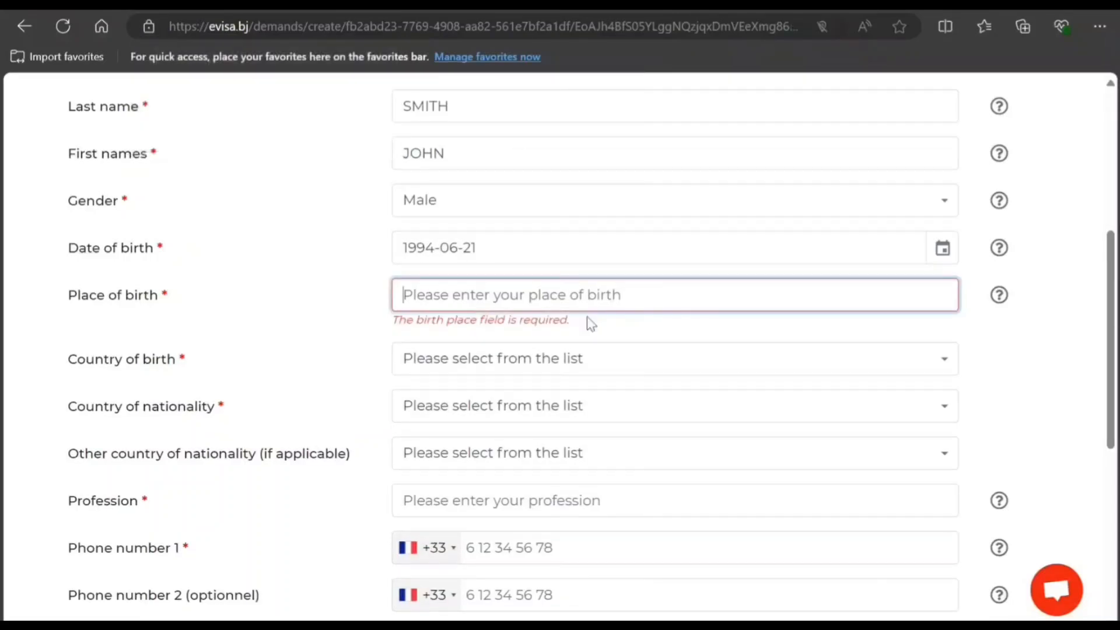
pyautogui.write('New D')
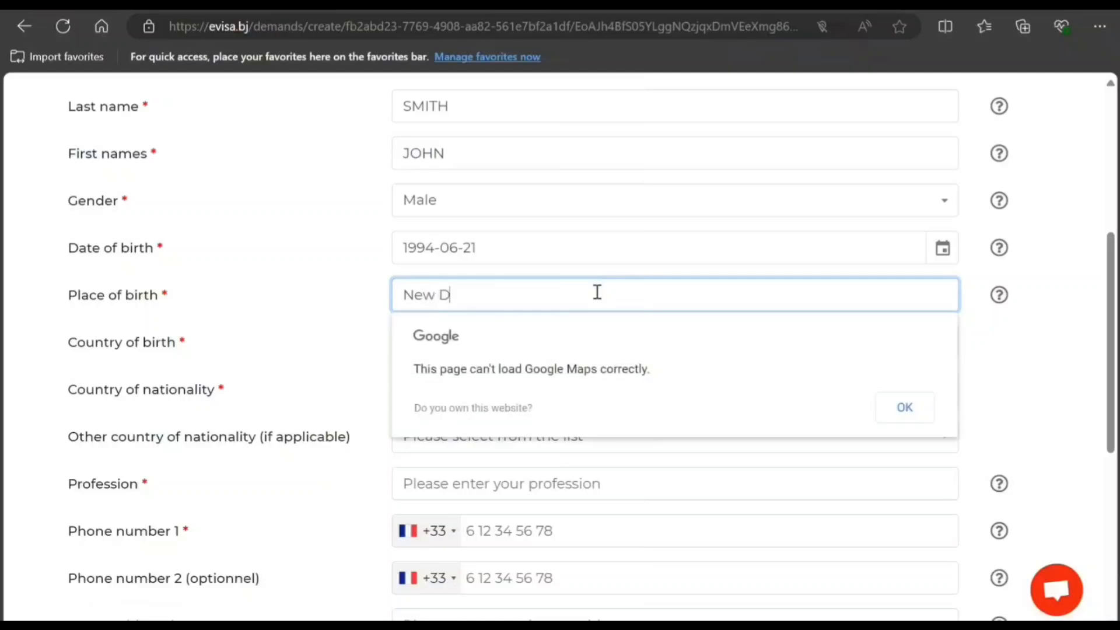
pyautogui.write('elhi')
pyautogui.click(304, 372)
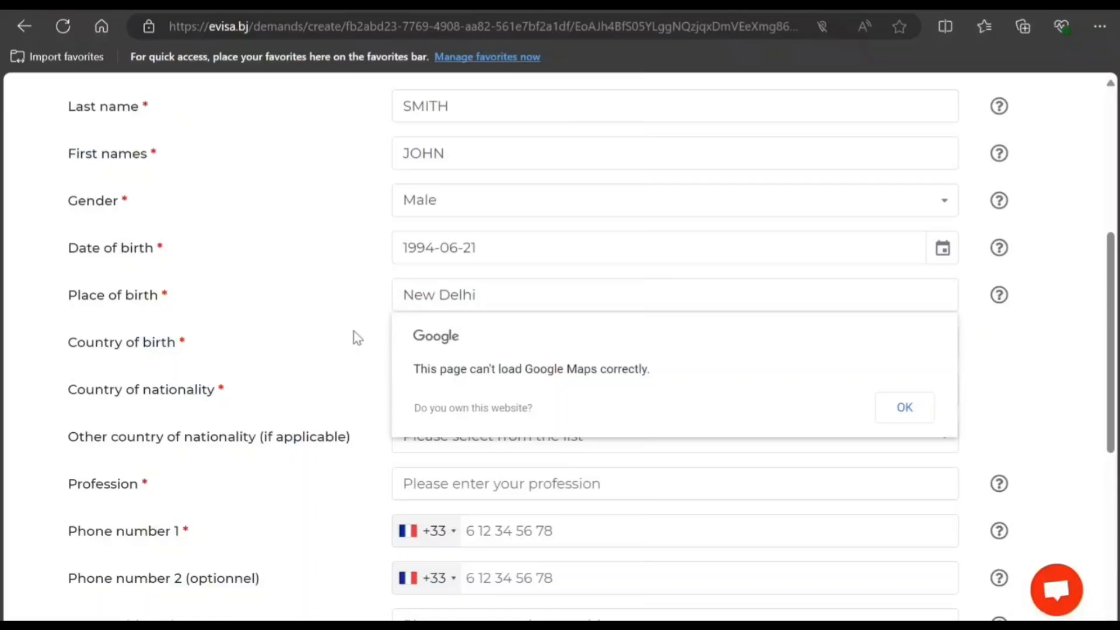
pyautogui.click(882, 420)
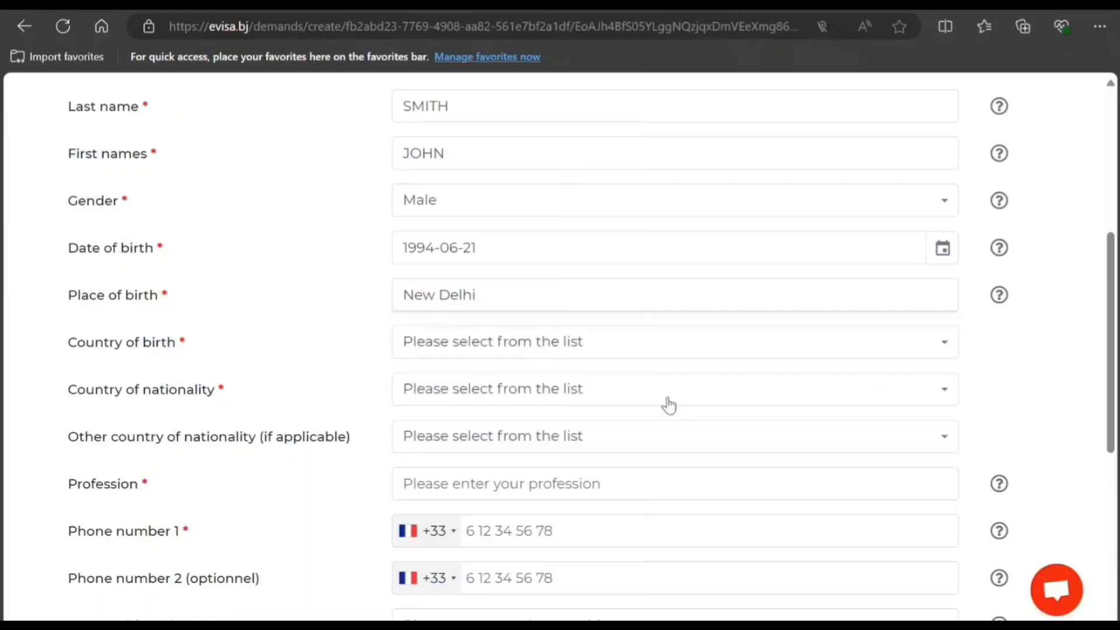
# Select India as both the country of birth and the country of nationality
pyautogui.click(605, 358)
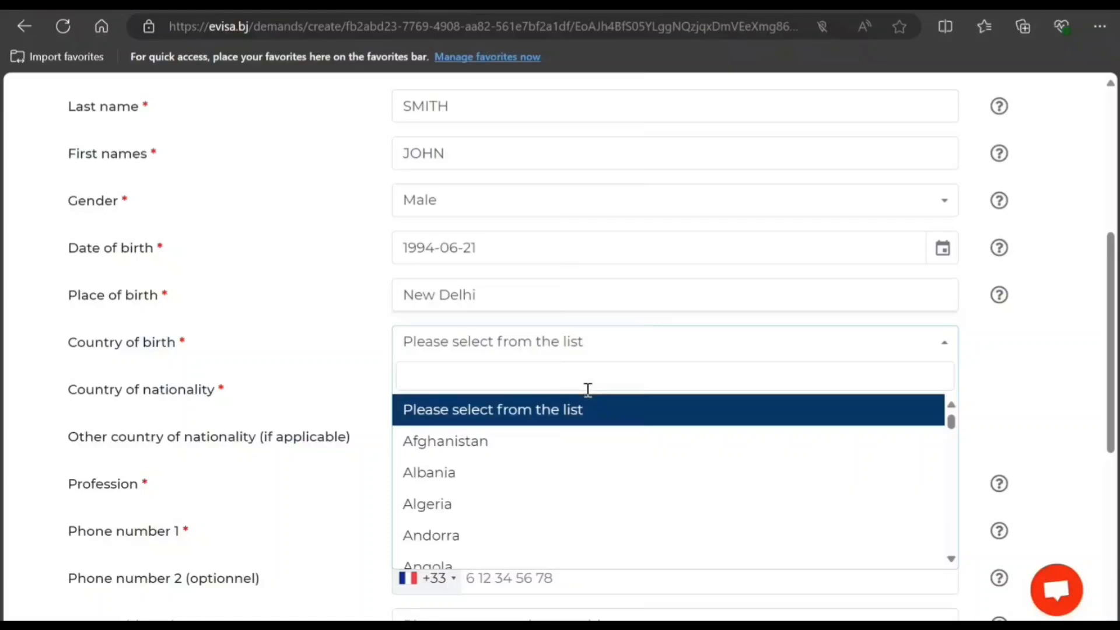
pyautogui.write('indi')
pyautogui.click(561, 441)
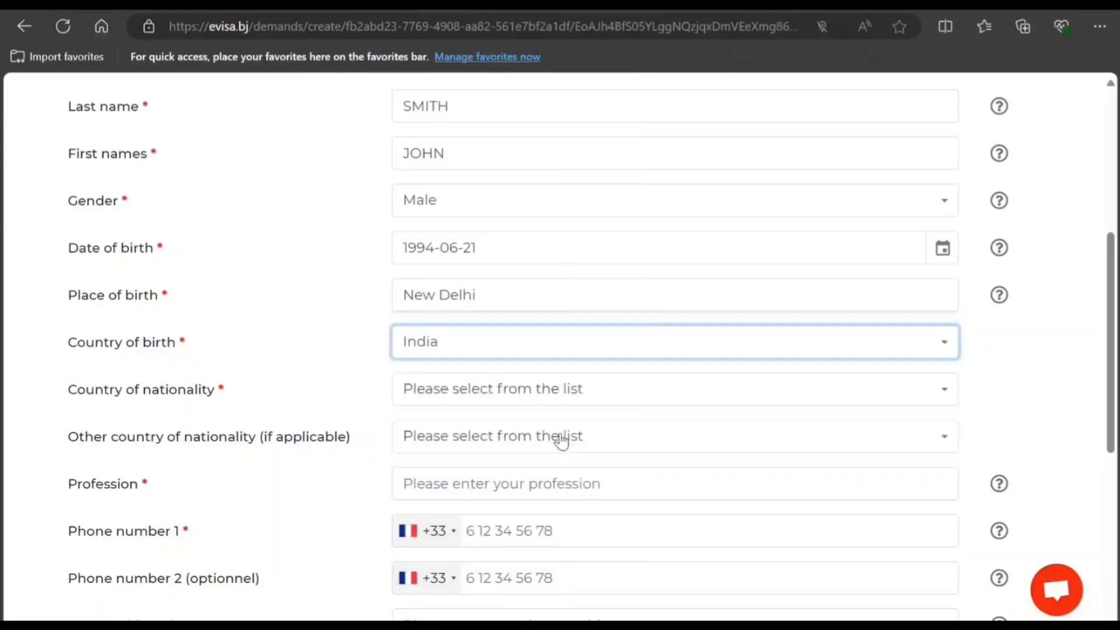
pyautogui.click(573, 404)
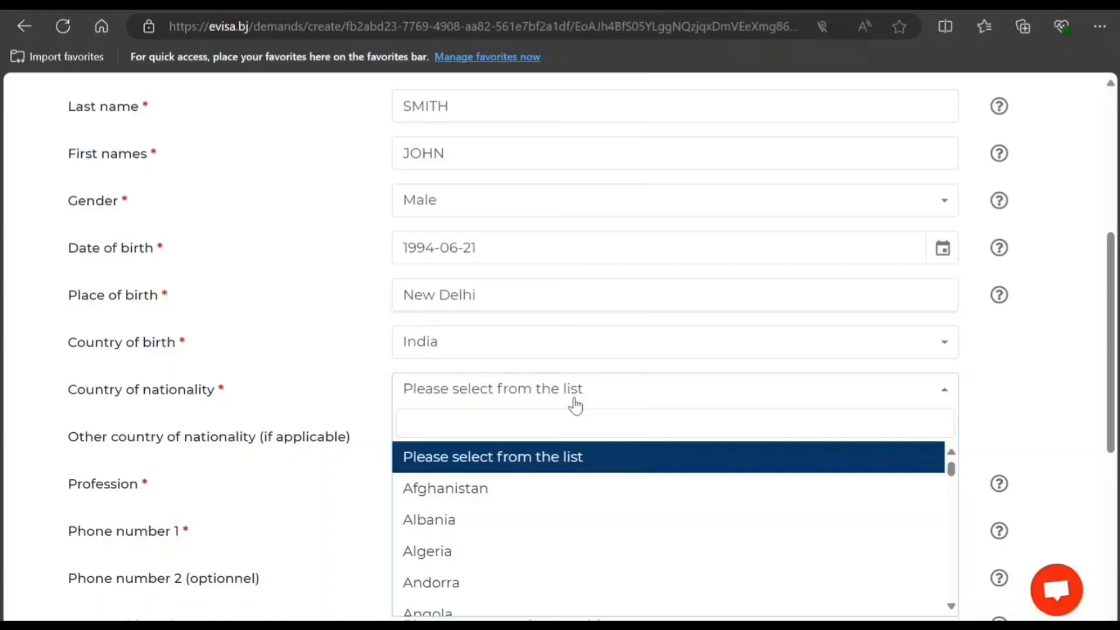
pyautogui.write('india')
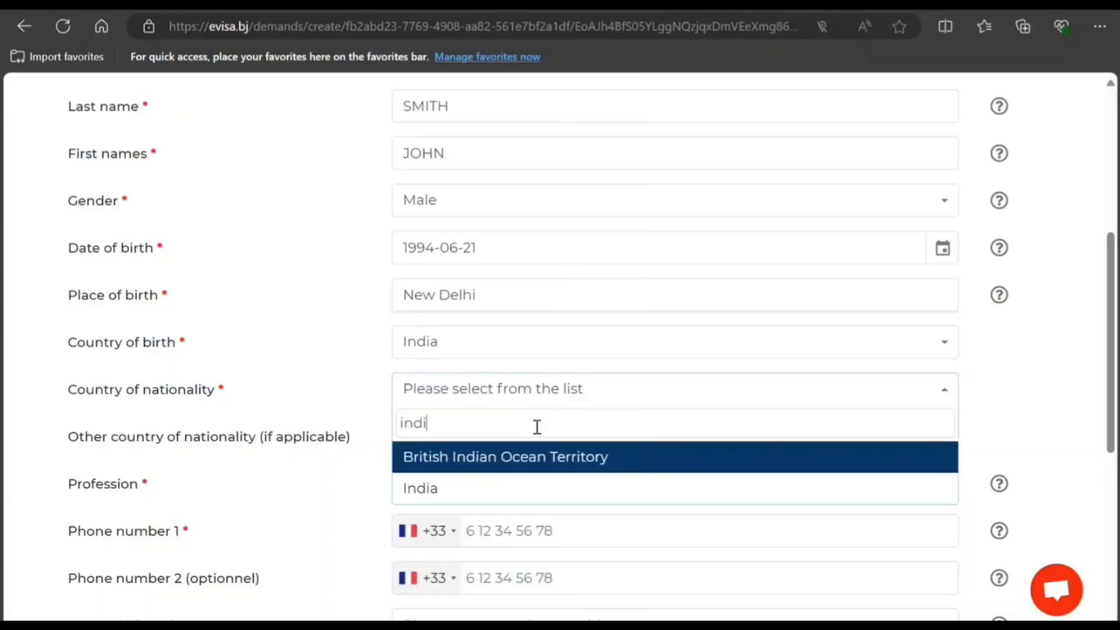
pyautogui.click(509, 488)
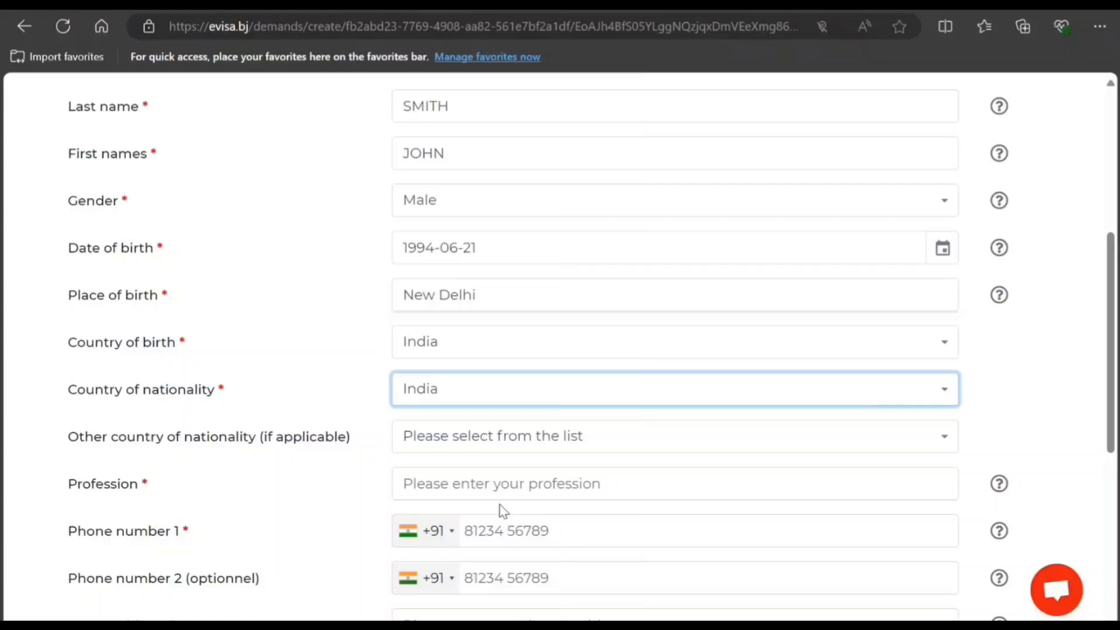
# Enter IT Consultant as the applicant's profession
pyautogui.click(558, 491)
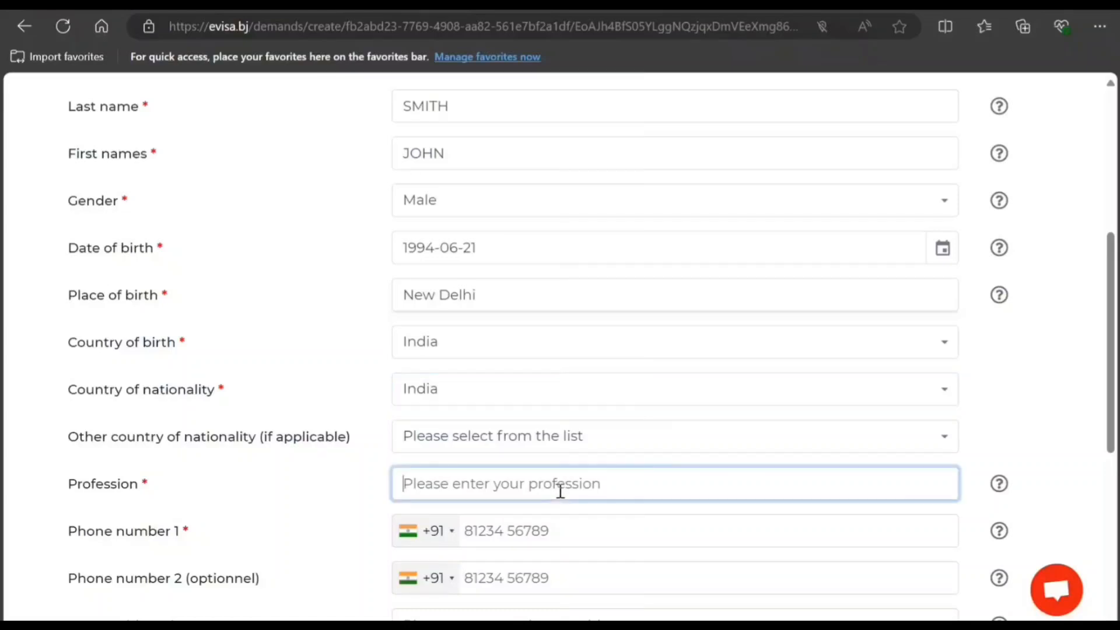
pyautogui.write('IT Consultant')
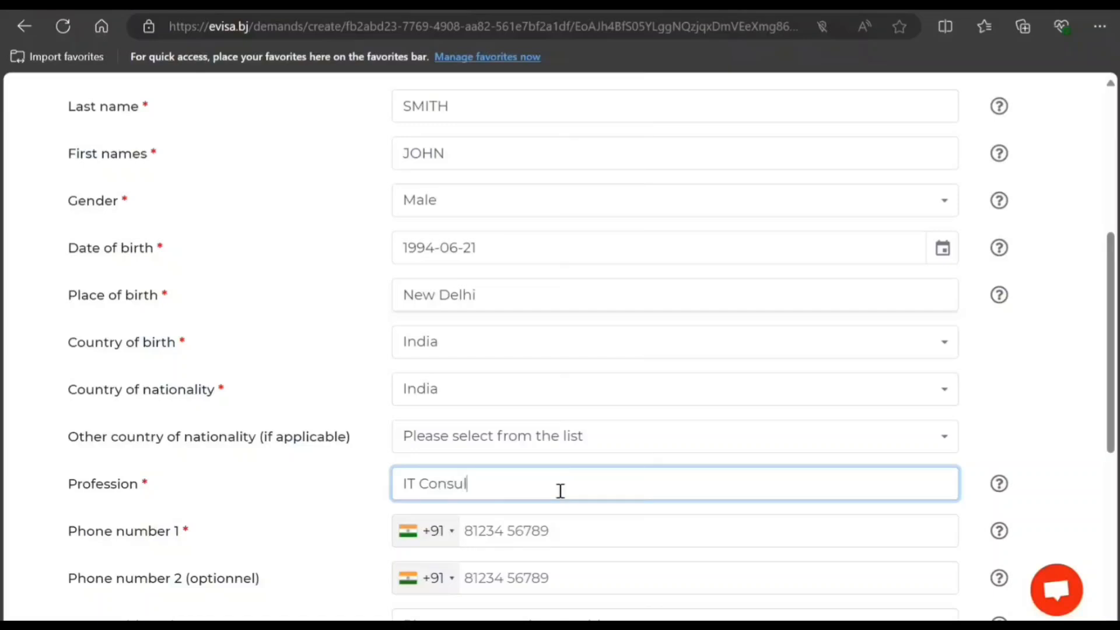
pyautogui.press('Tab')
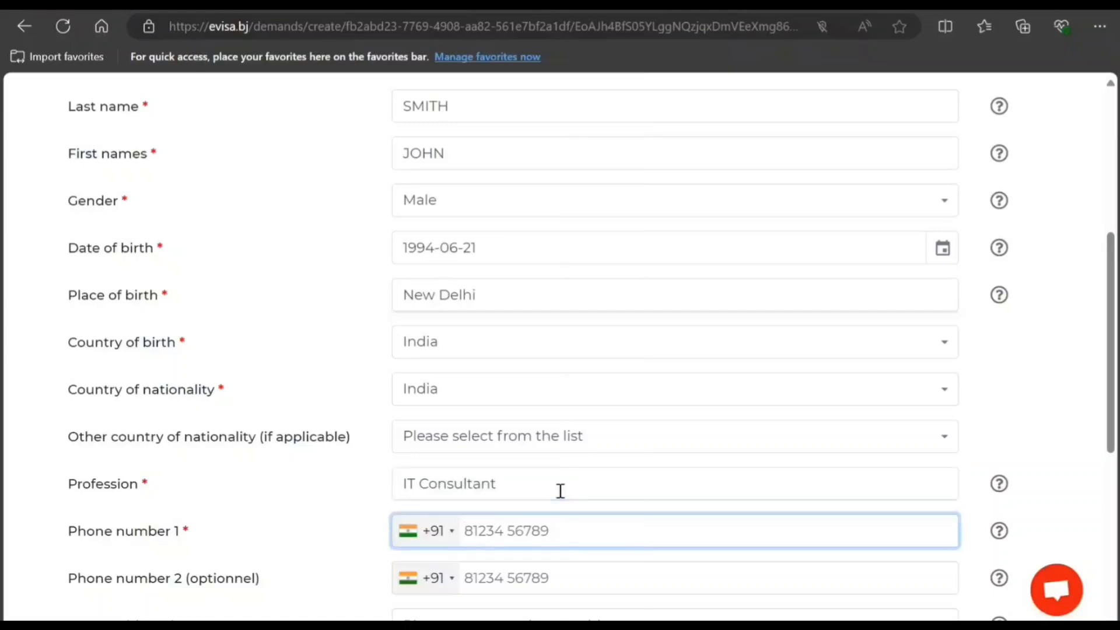
# Fill in the applicant's first and second phone numbers, removing the surplus digits from each
pyautogui.write('7878787878787')
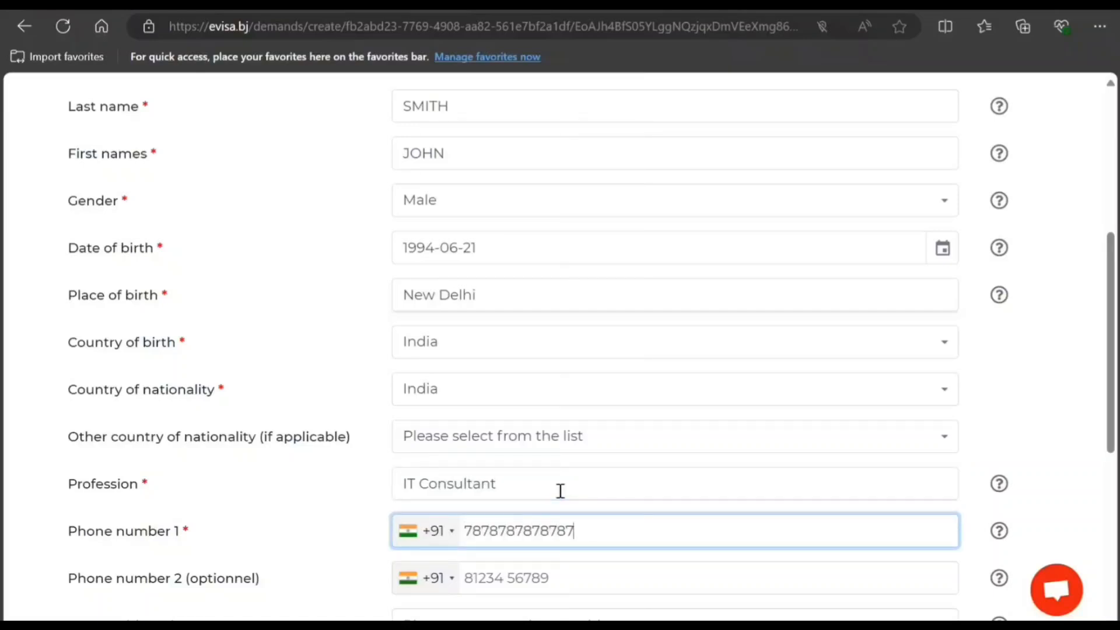
pyautogui.press('Tab')
pyautogui.click(592, 525)
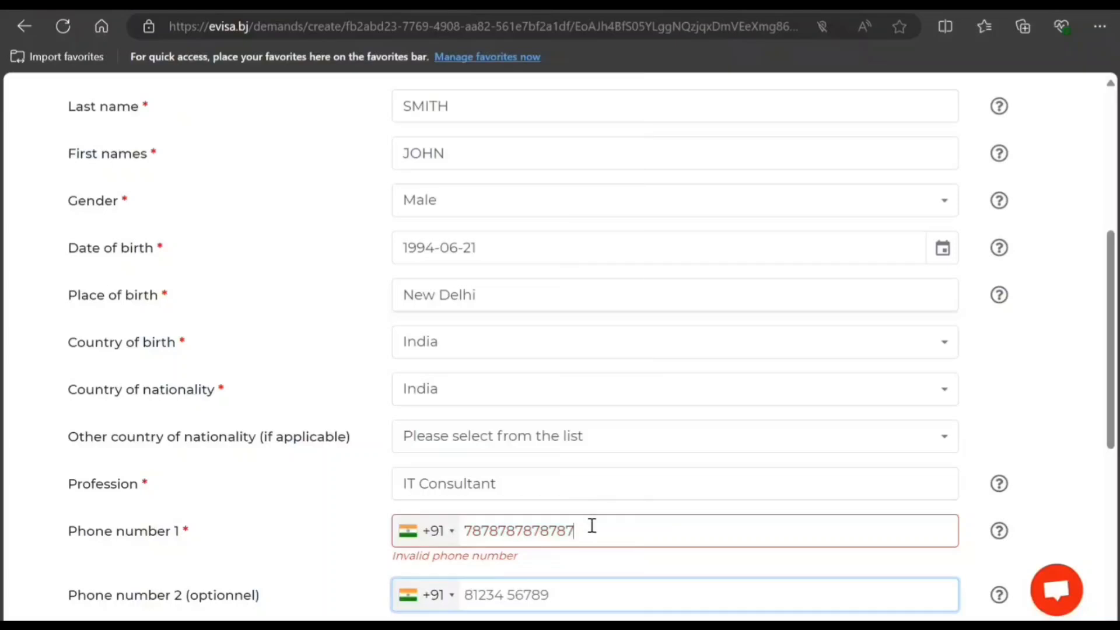
pyautogui.press('BackSpace')
pyautogui.press('BackSpace')
pyautogui.press('BackSpace')
pyautogui.press('Tab')
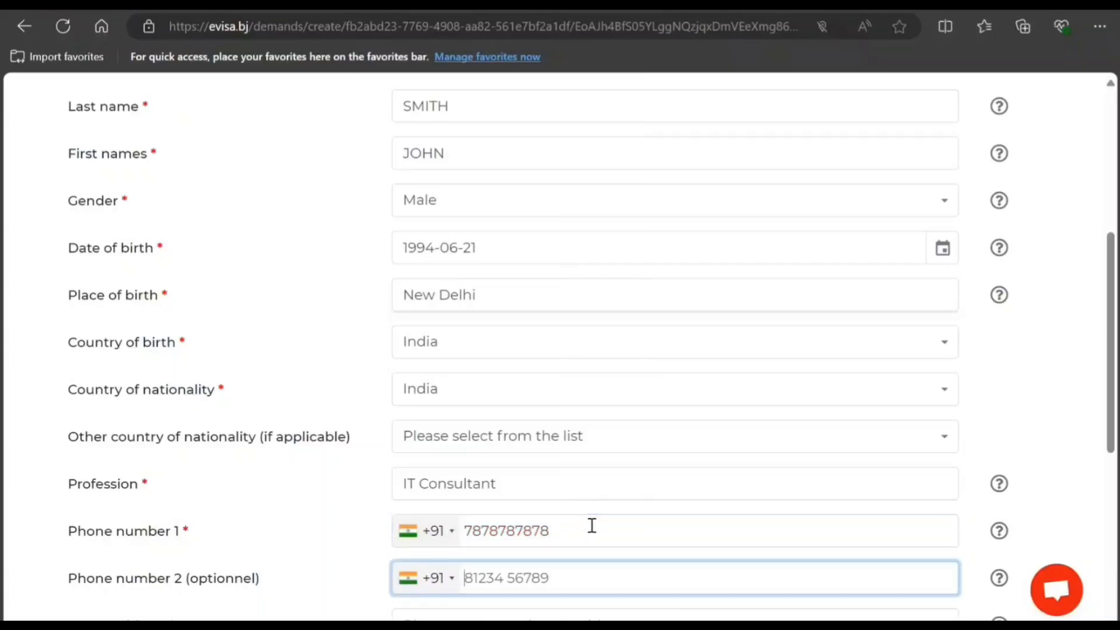
pyautogui.write('78787787')
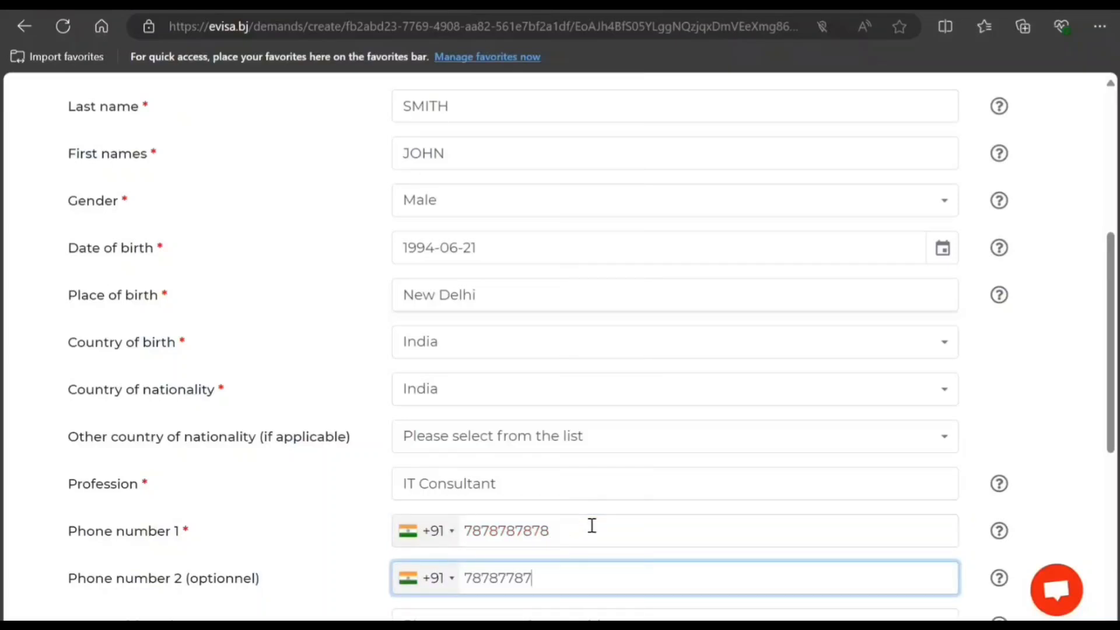
pyautogui.write('7878')
pyautogui.press('Tab')
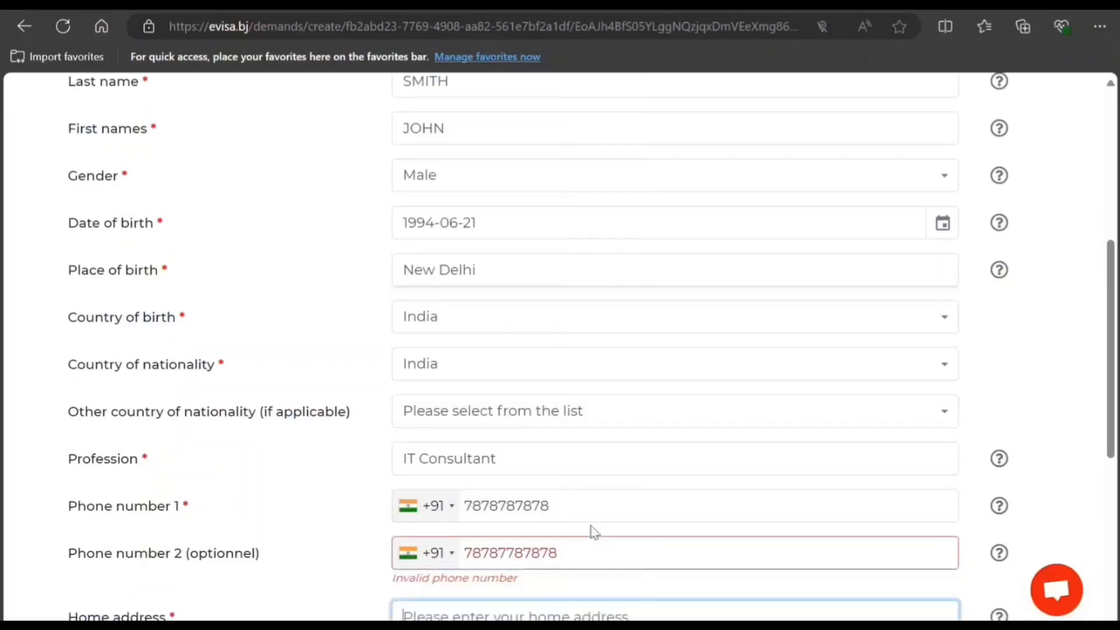
pyautogui.click(514, 551)
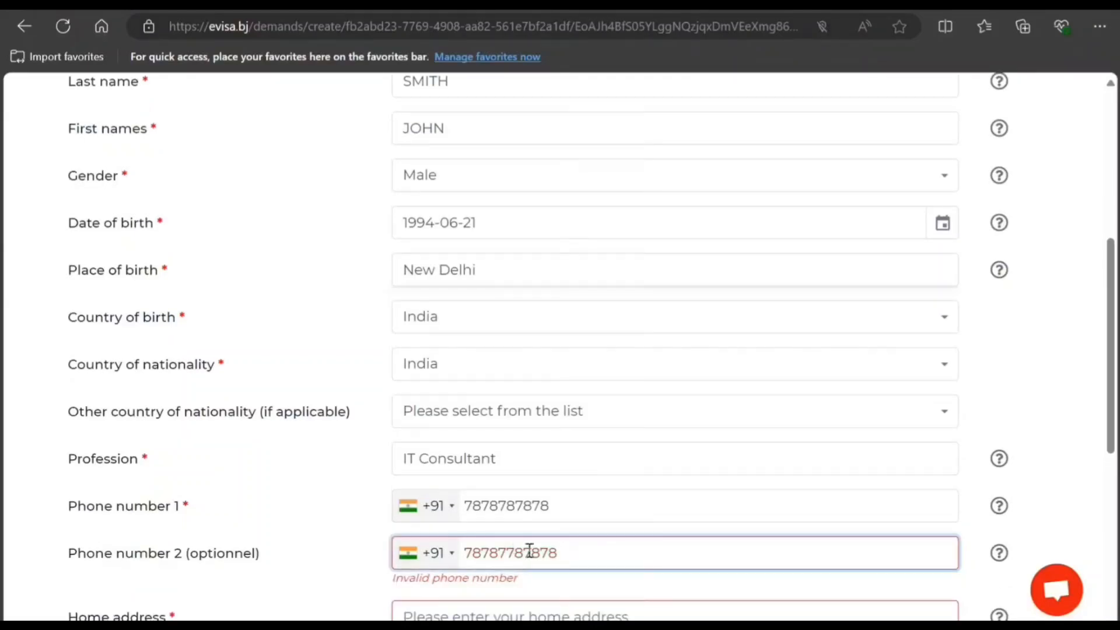
pyautogui.press('BackSpace')
# Enter the applicant's home address and dismiss the Google Maps notice
pyautogui.scroll(-3, 539, 569)
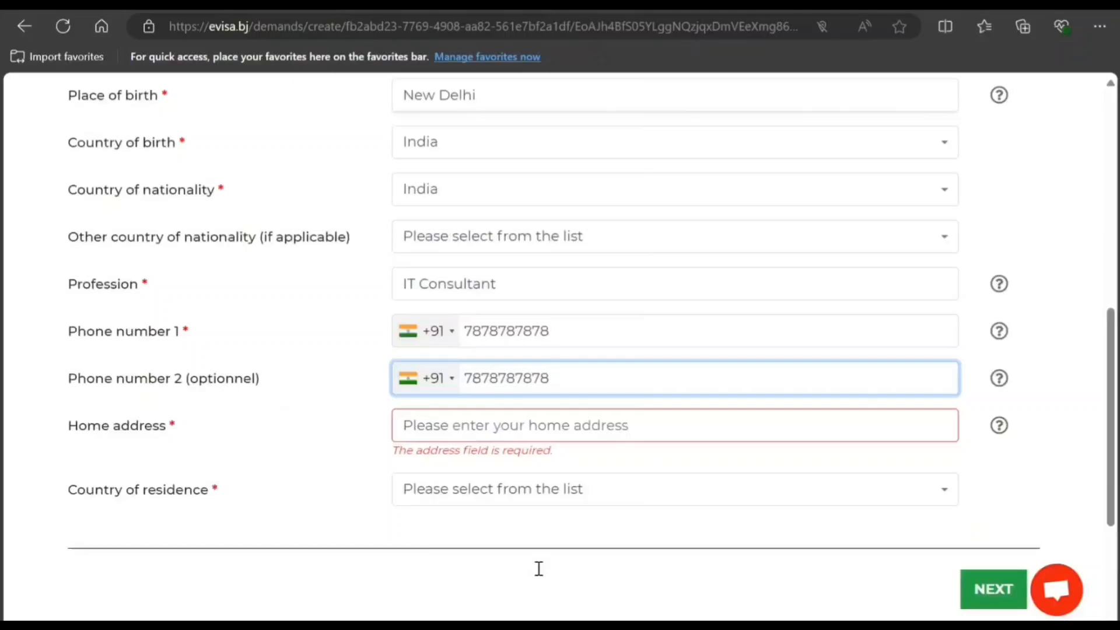
pyautogui.click(573, 420)
pyautogui.write(';kmkmk i ')
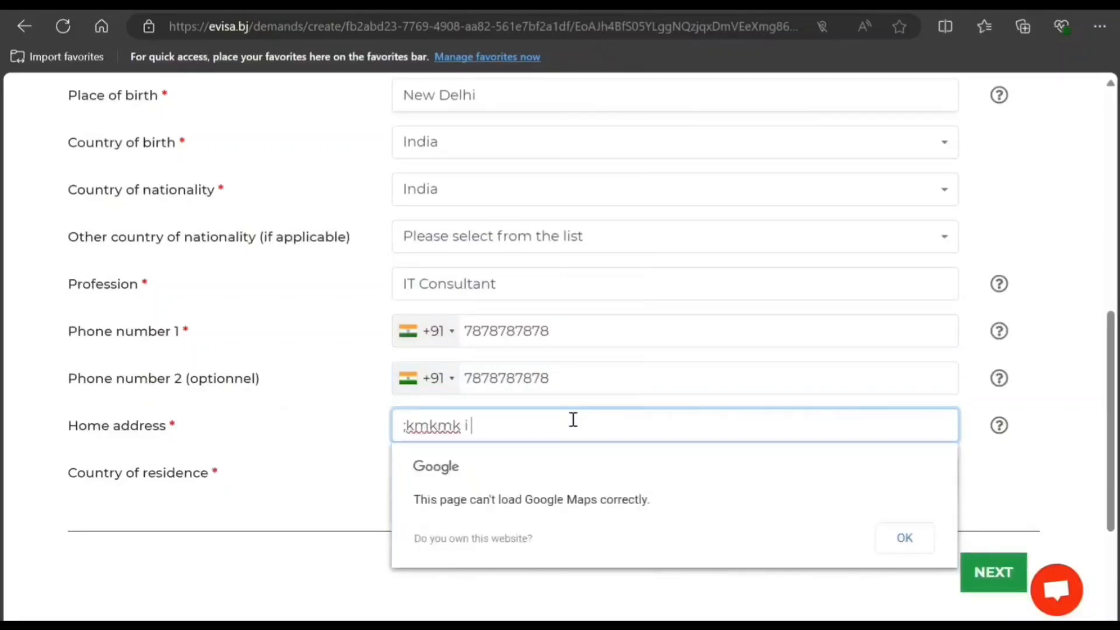
pyautogui.write('9u il hhj')
pyautogui.click(360, 595)
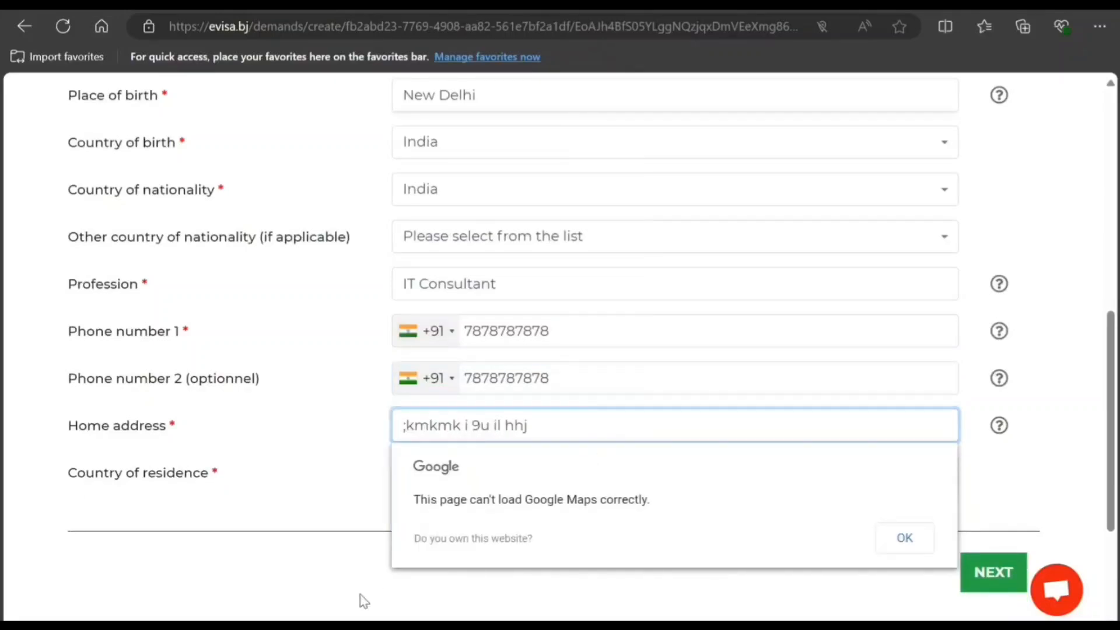
pyautogui.click(898, 537)
pyautogui.click(905, 537)
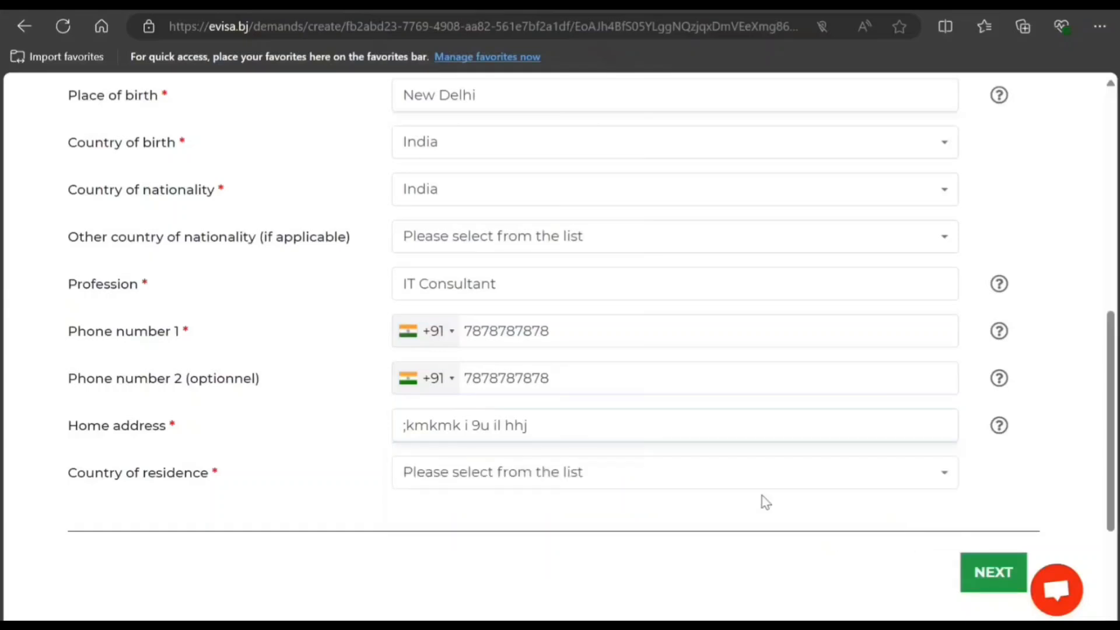
# Select India as the country of residence and continue to the E-Visa section
pyautogui.click(680, 477)
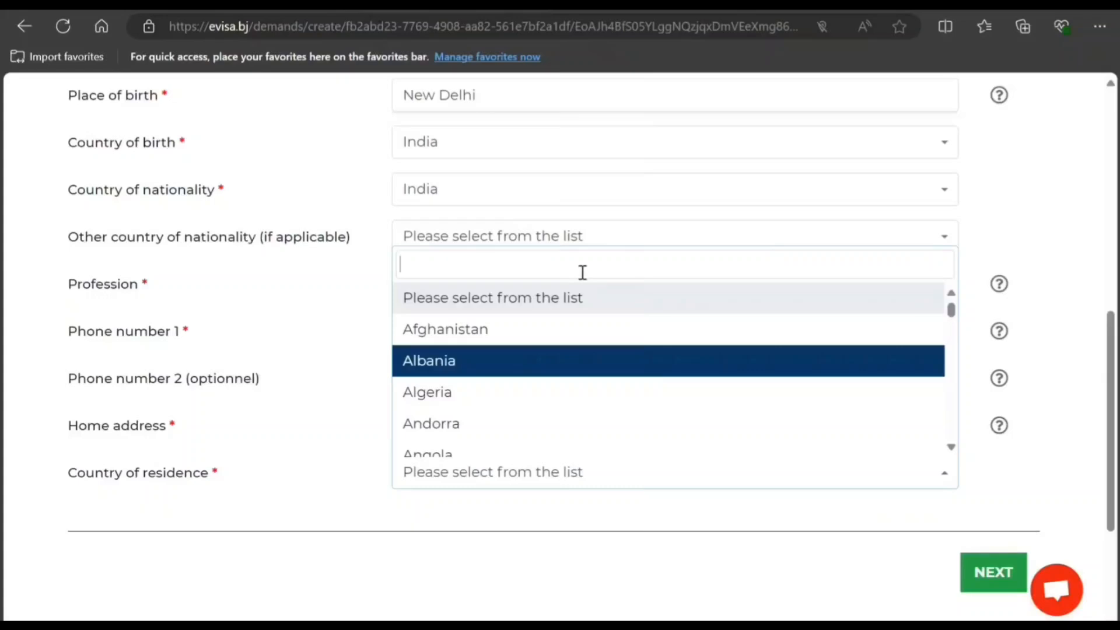
pyautogui.write('indi')
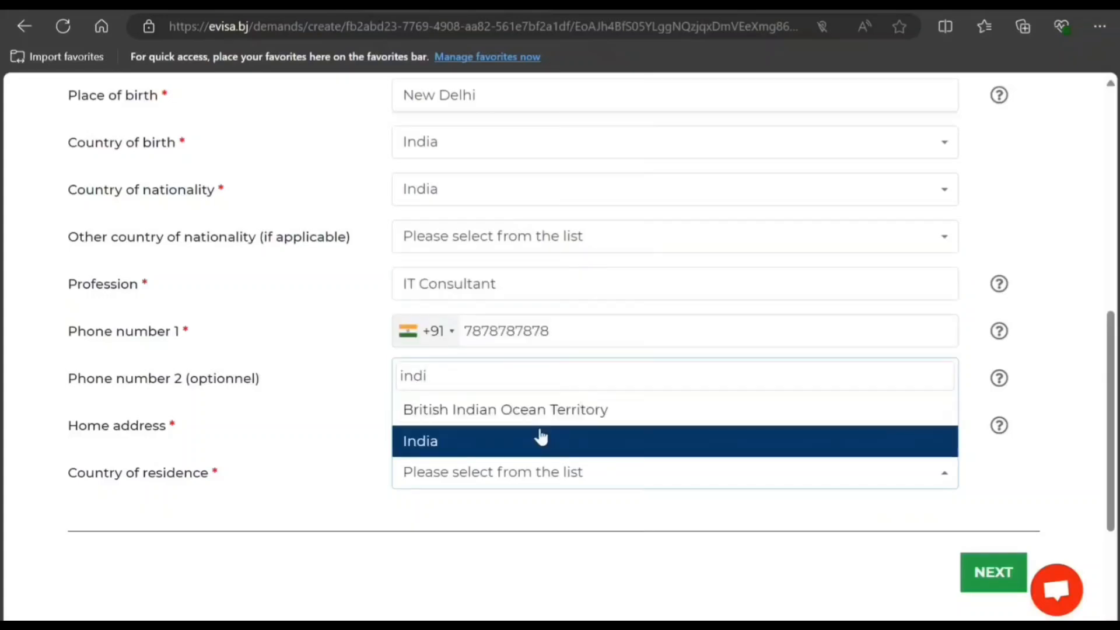
pyautogui.click(541, 438)
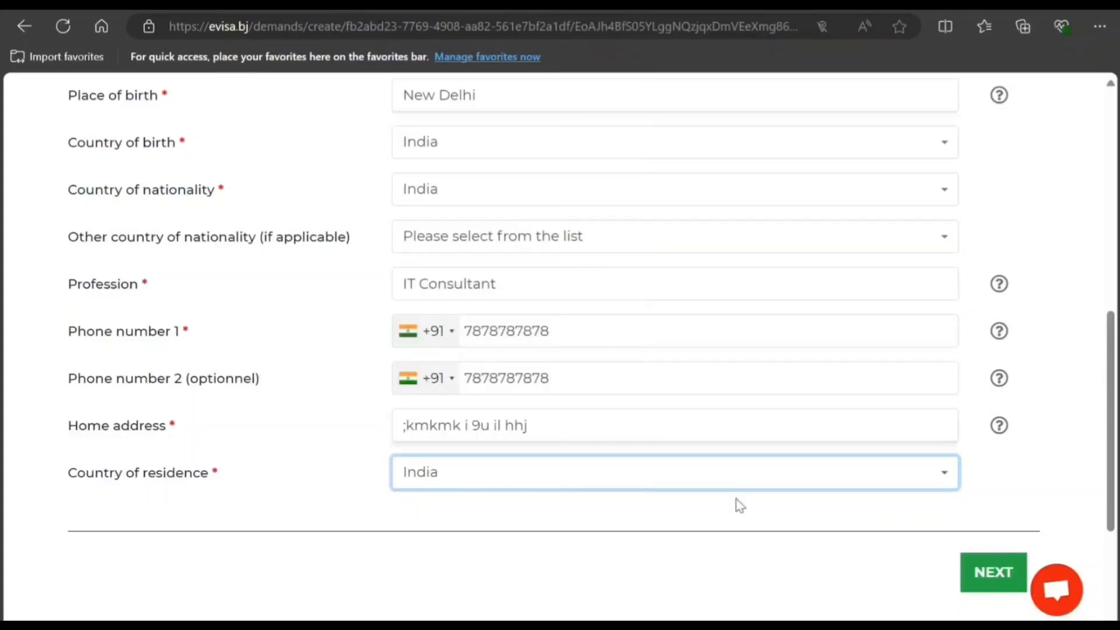
pyautogui.click(992, 572)
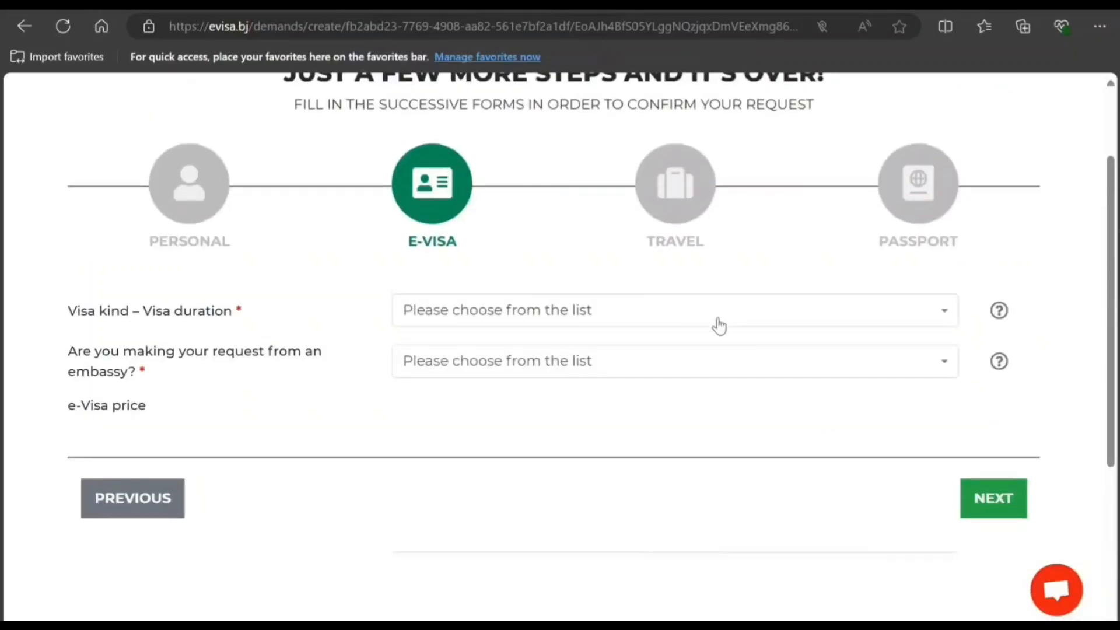
# Choose eVisa - 30 jours - Single entry, answer No to requesting from an embassy, and continue to the Travel section
pyautogui.click(718, 325)
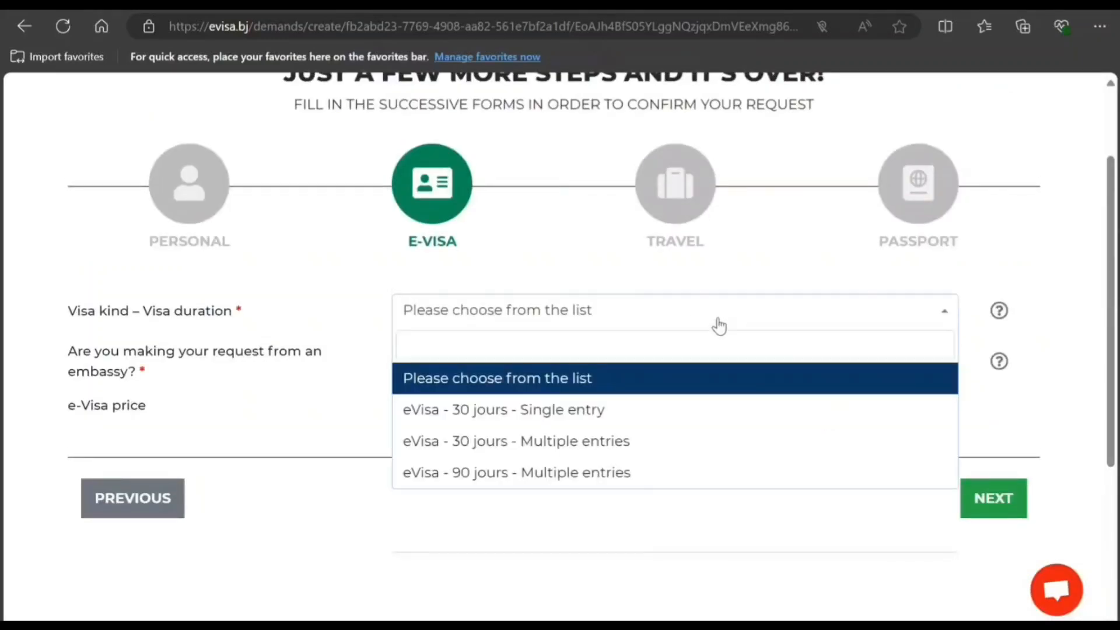
pyautogui.click(681, 411)
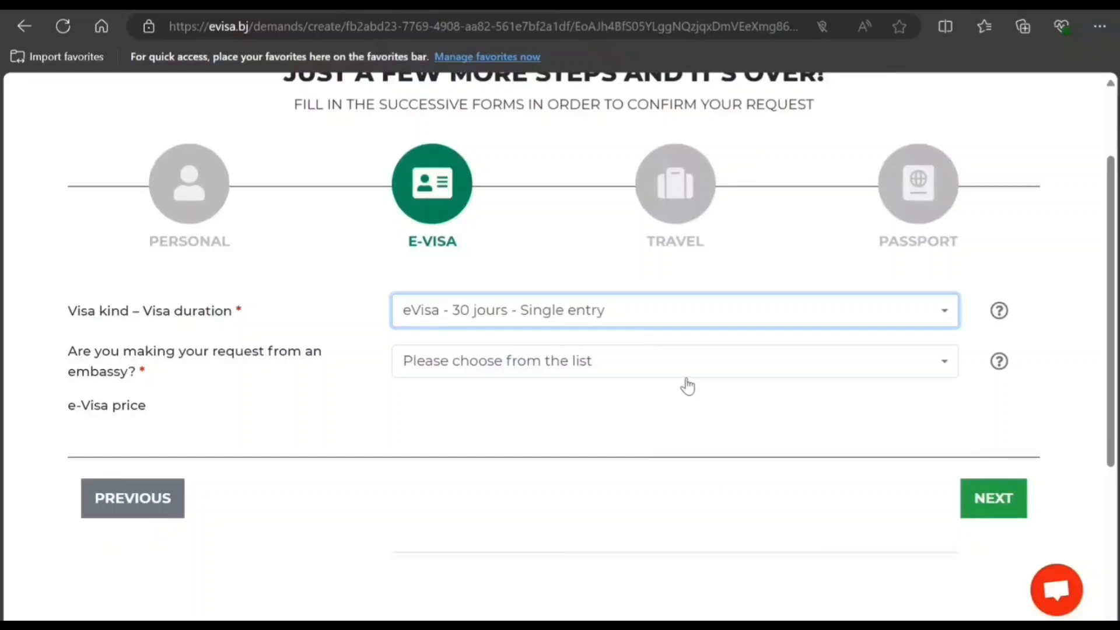
pyautogui.click(673, 380)
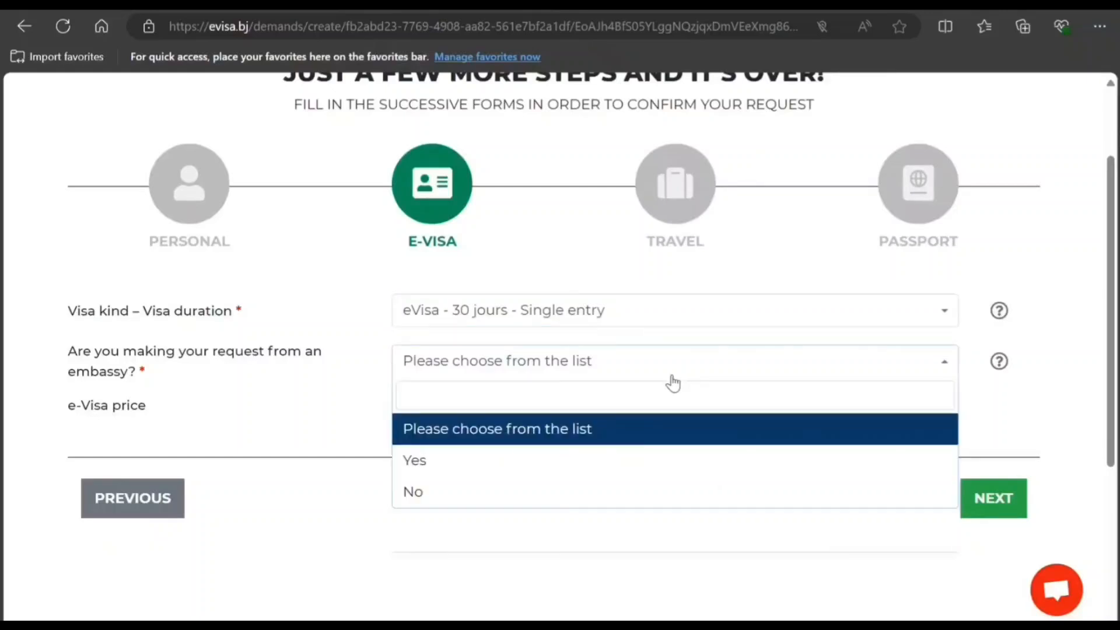
pyautogui.click(608, 490)
pyautogui.scroll(-3, 641, 402)
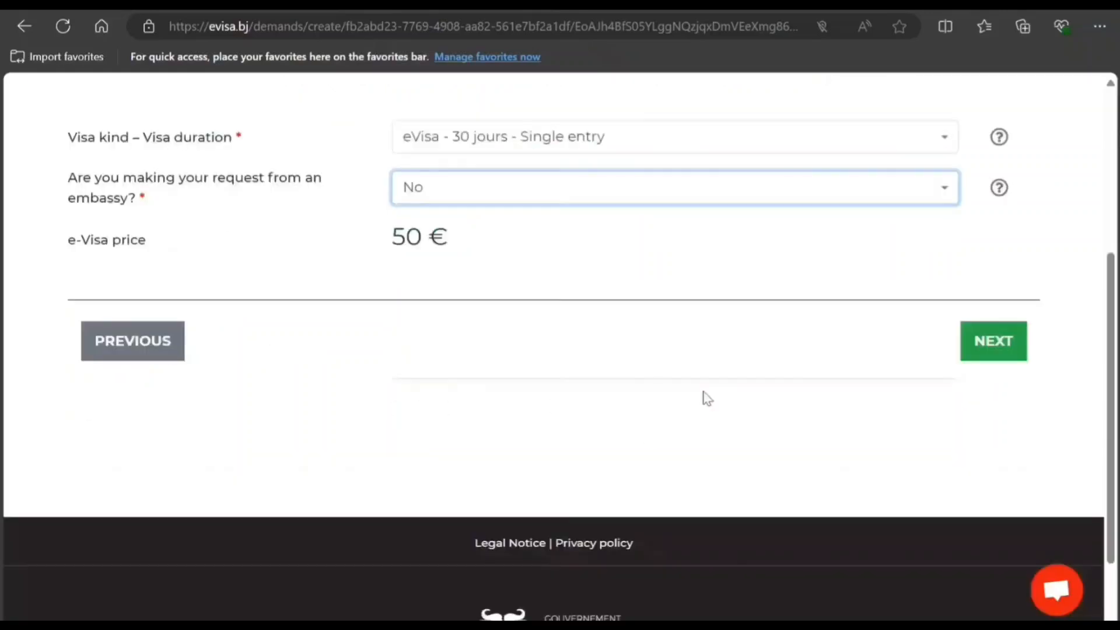
pyautogui.click(993, 341)
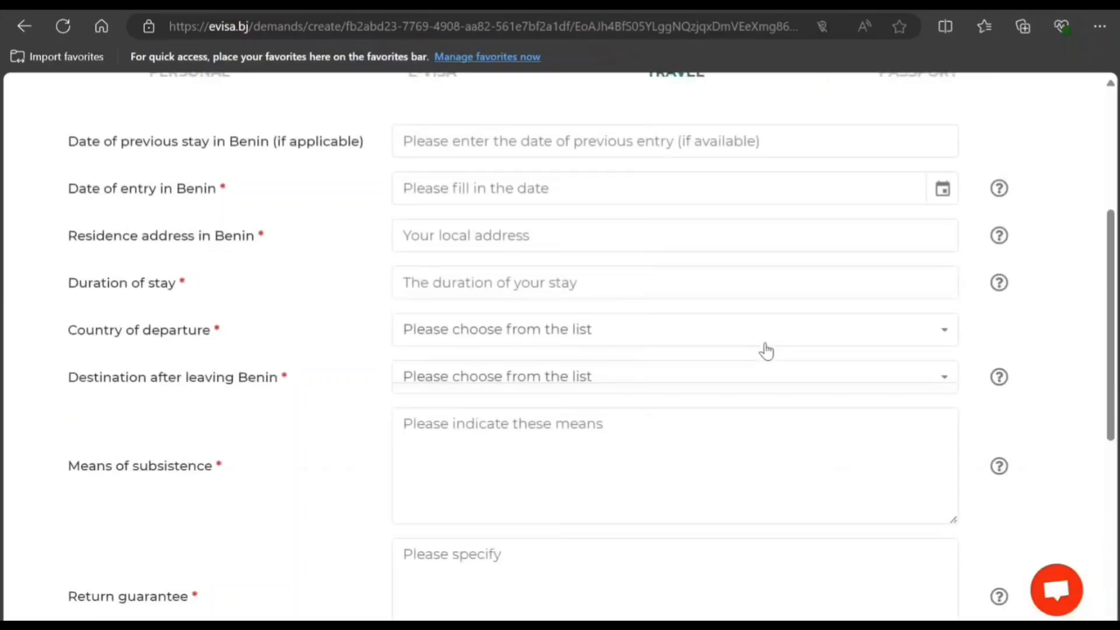
# Set the date of entry in Benin to 2024-08-30 using the calendar
pyautogui.scroll(3, 766, 350)
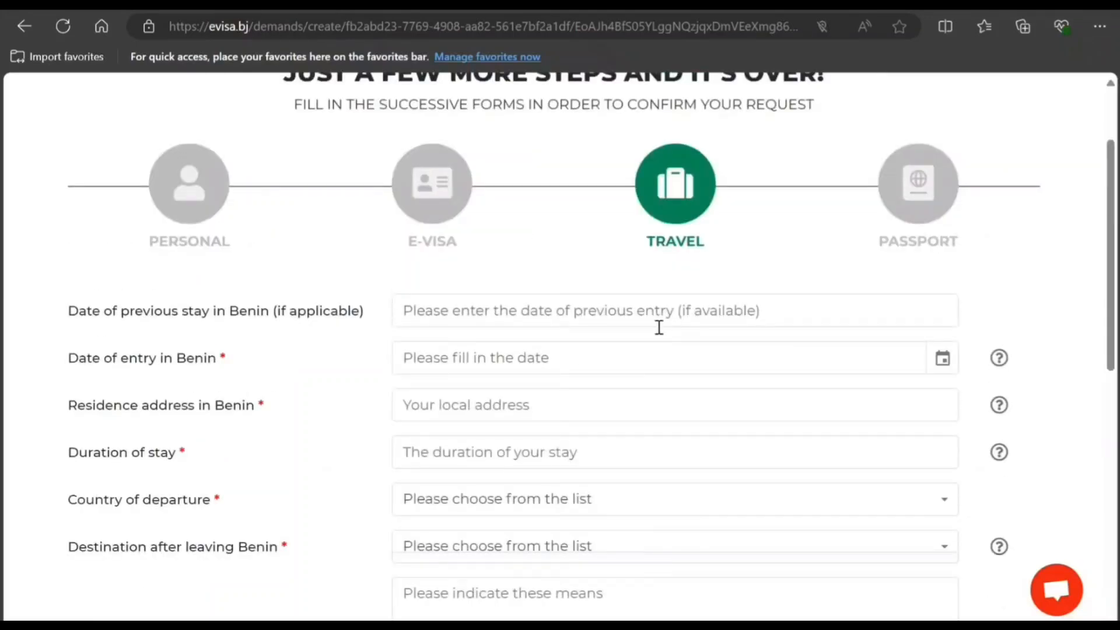
pyautogui.click(938, 361)
pyautogui.click(609, 437)
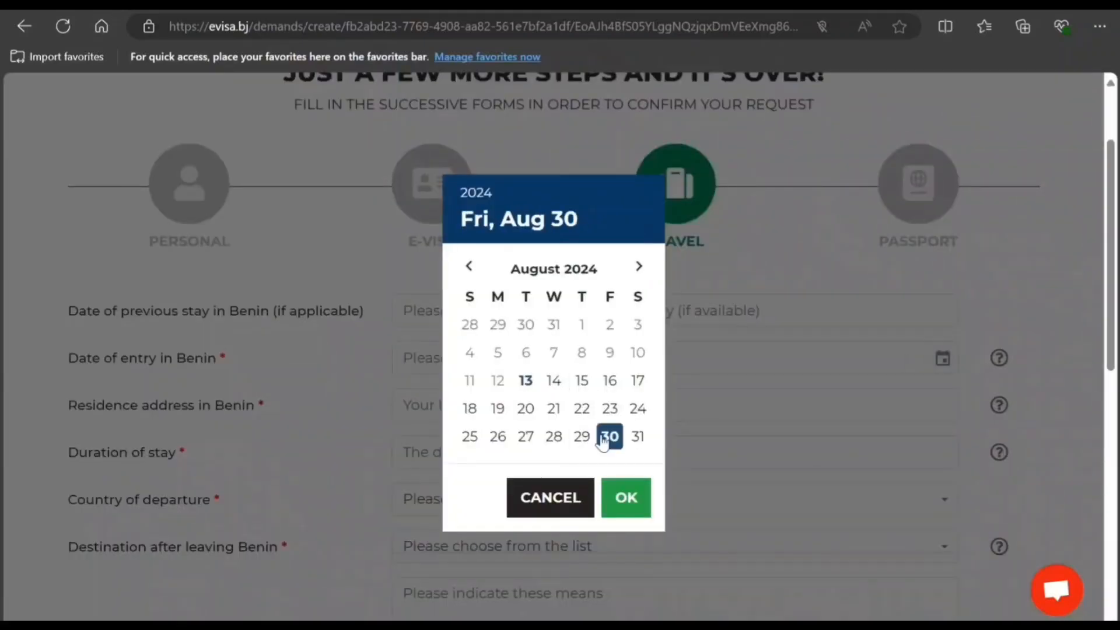
pyautogui.click(625, 496)
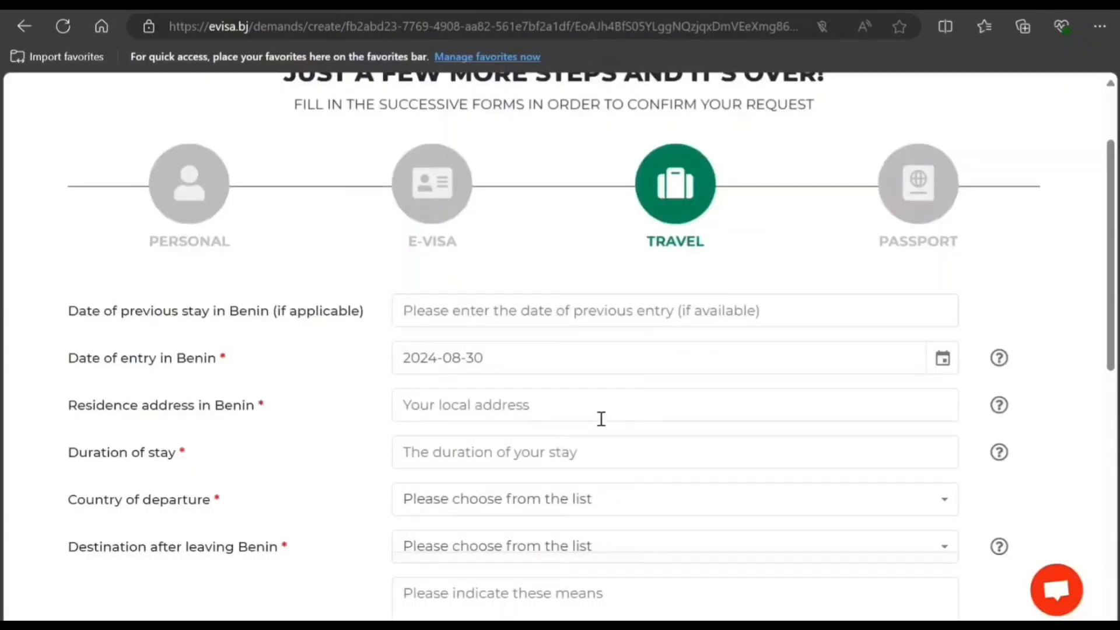
# Enter the applicant's residence address in Benin and dismiss the Google Maps notice
pyautogui.click(601, 418)
pyautogui.write('3e2ddxw')
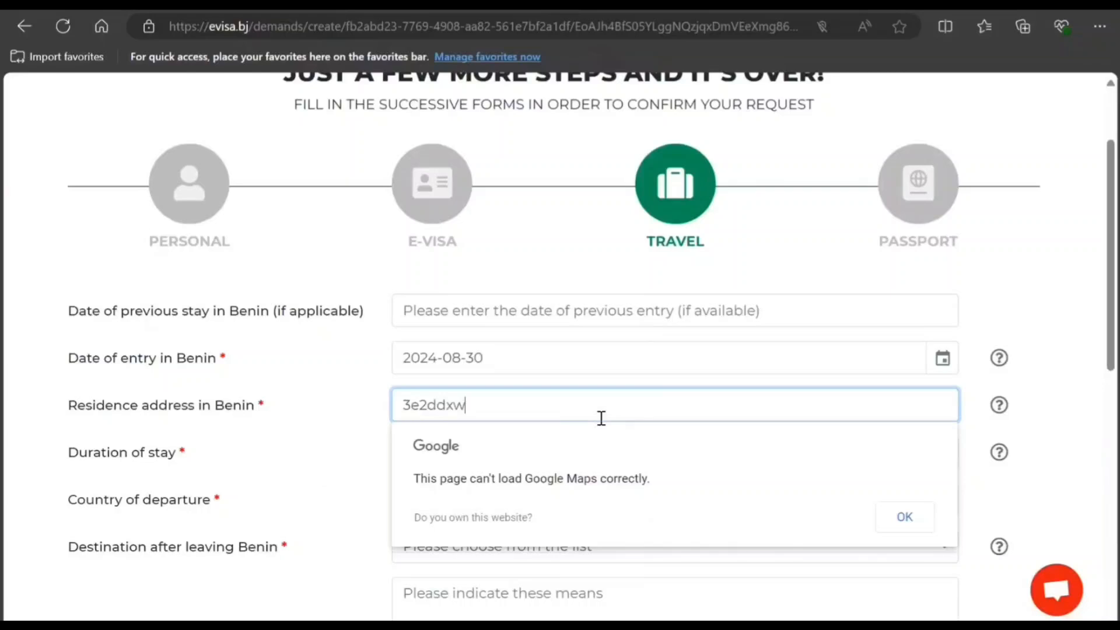
pyautogui.write(' dcdcd')
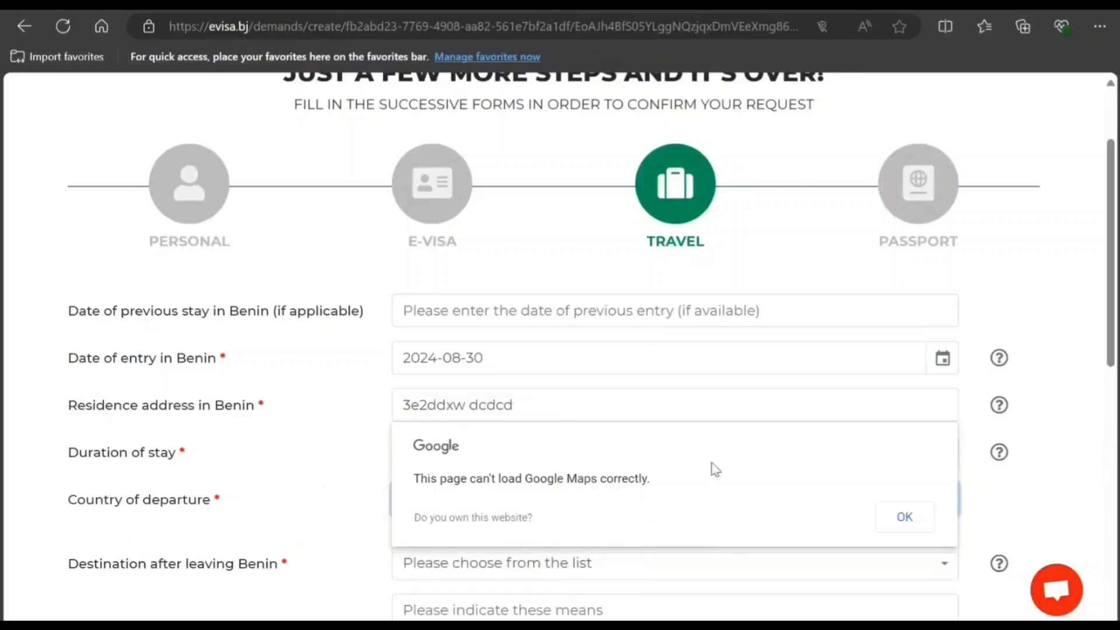
pyautogui.click(896, 524)
# Set the duration of stay to 15 and choose India as the country of departure
pyautogui.click(615, 460)
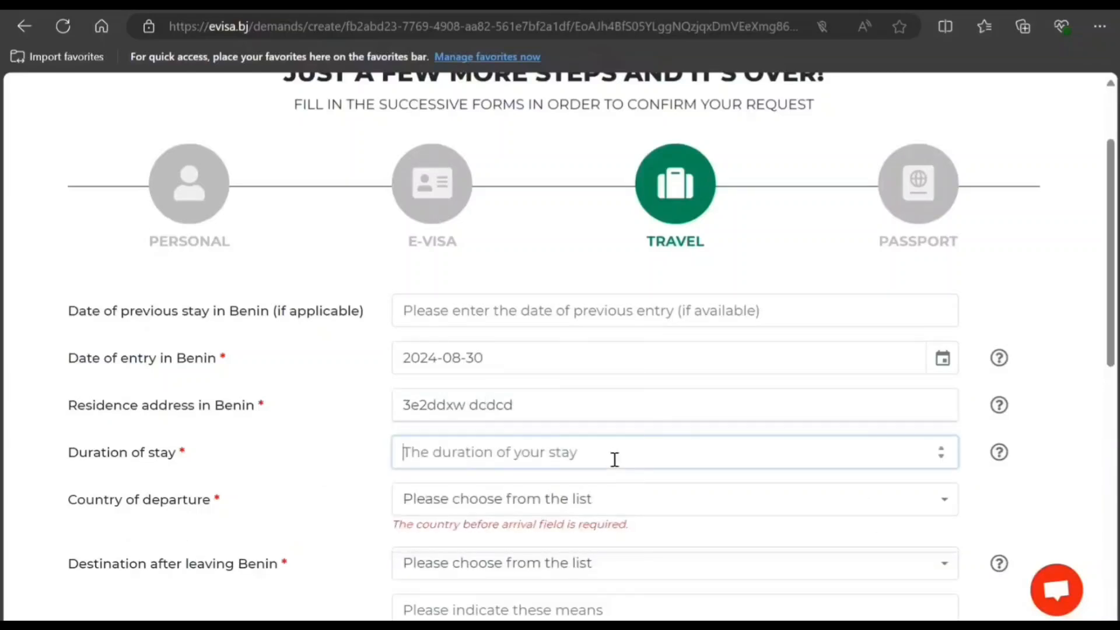
pyautogui.write('15')
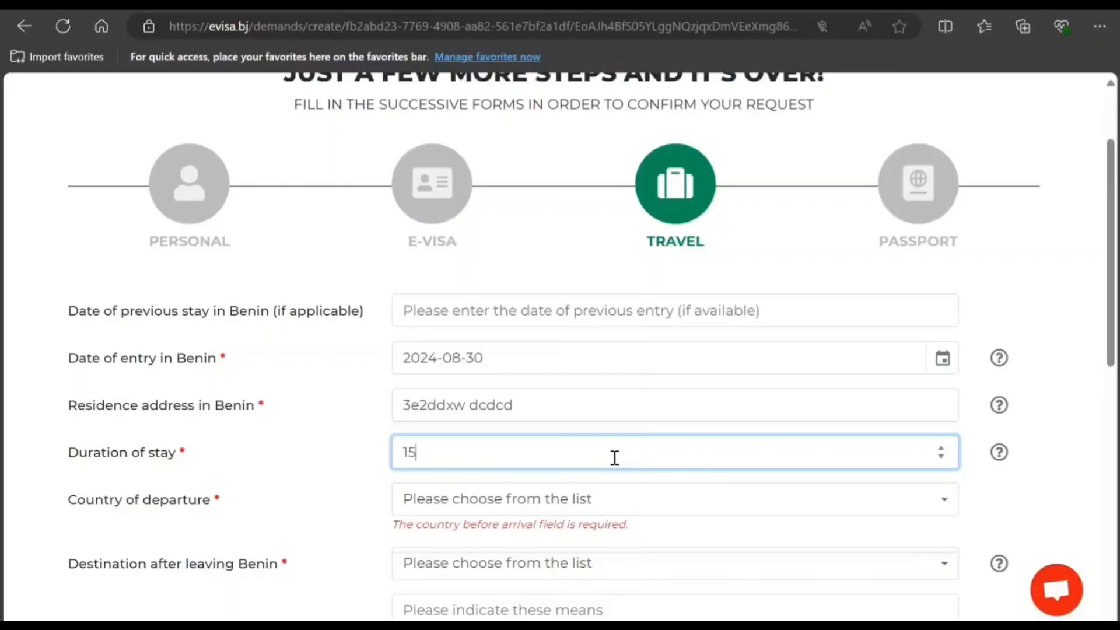
pyautogui.click(556, 515)
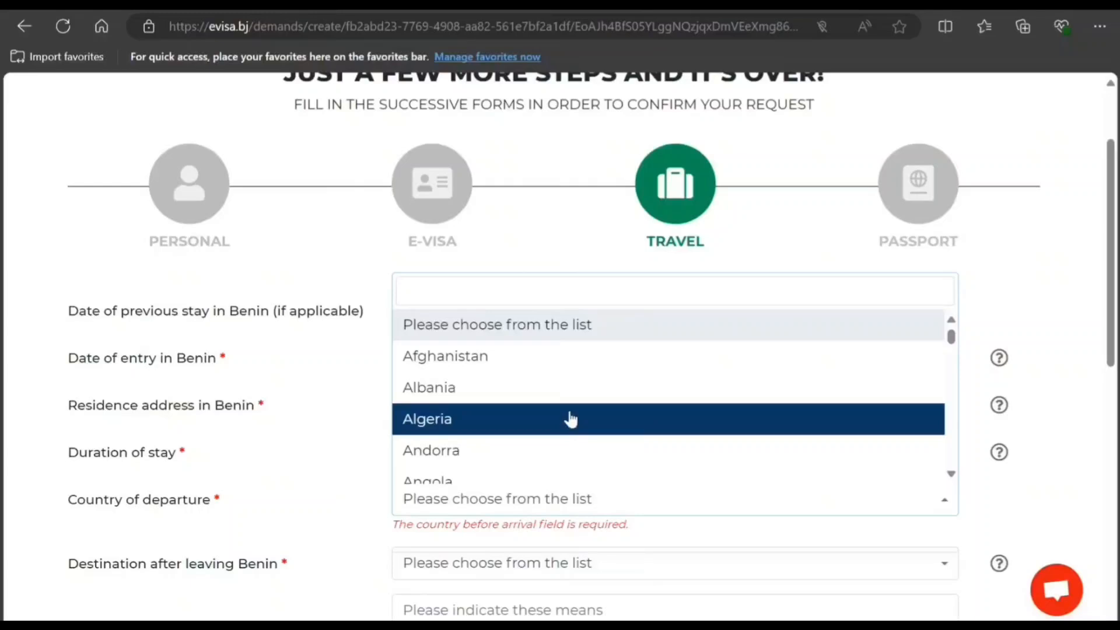
pyautogui.write('Indi')
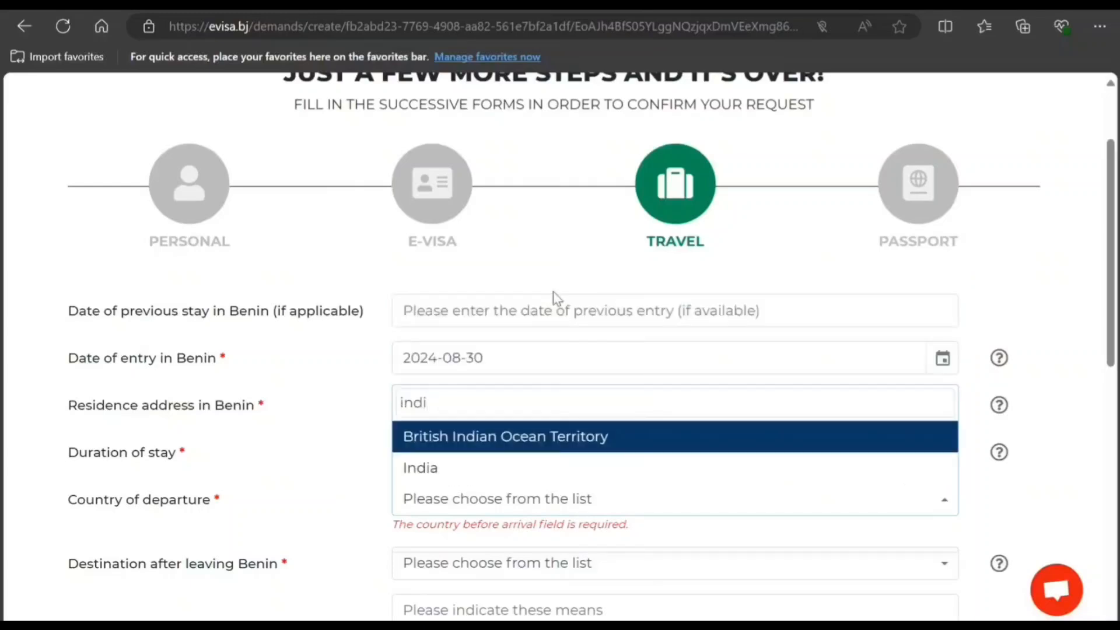
pyautogui.click(505, 469)
# Choose India as the destination after leaving Benin
pyautogui.scroll(-3, 505, 481)
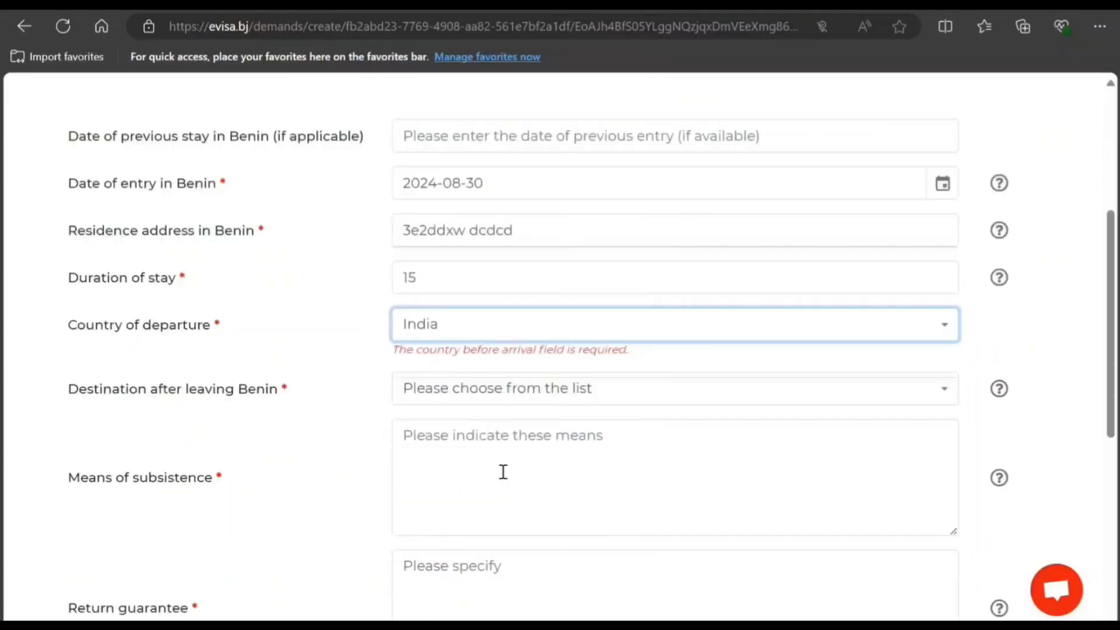
pyautogui.click(527, 402)
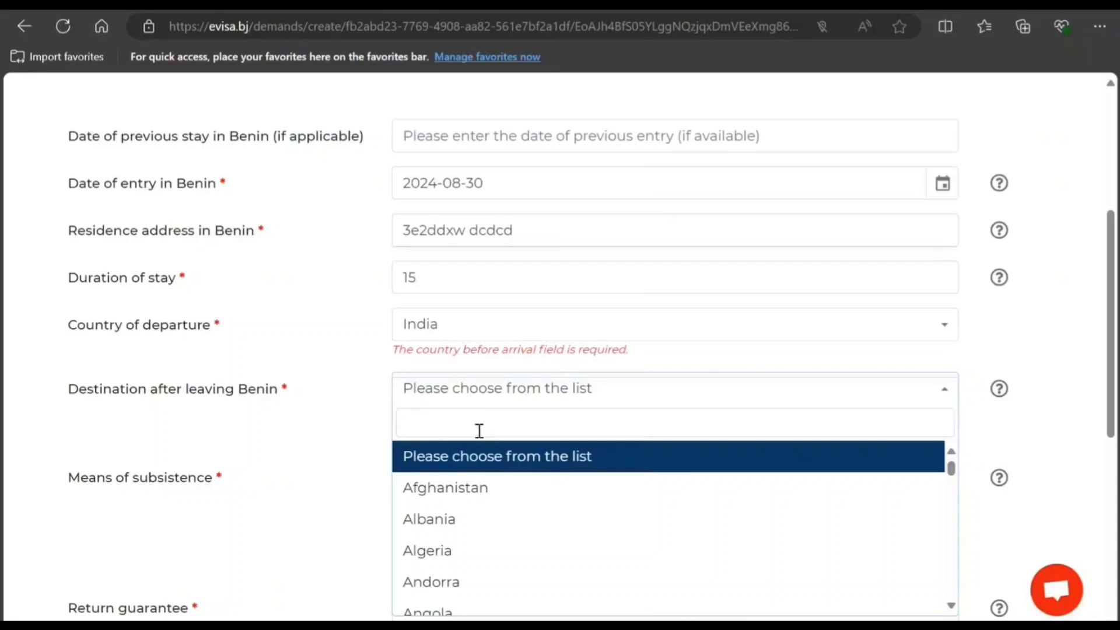
pyautogui.write('indi')
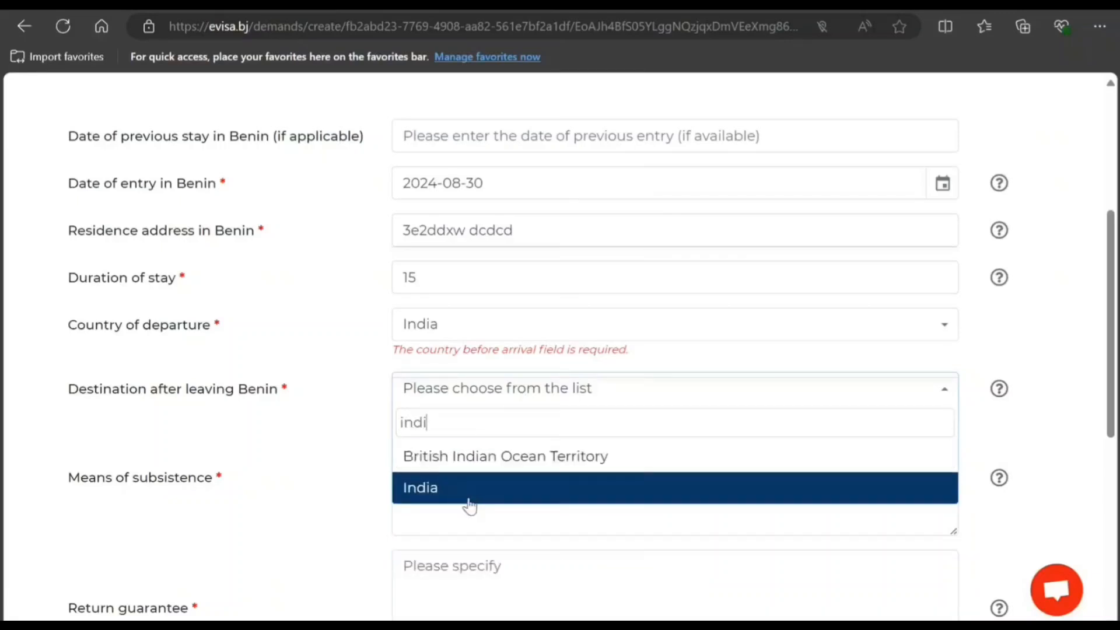
pyautogui.click(470, 505)
# Switch the country of departure to Indonesia and back to India
pyautogui.click(528, 330)
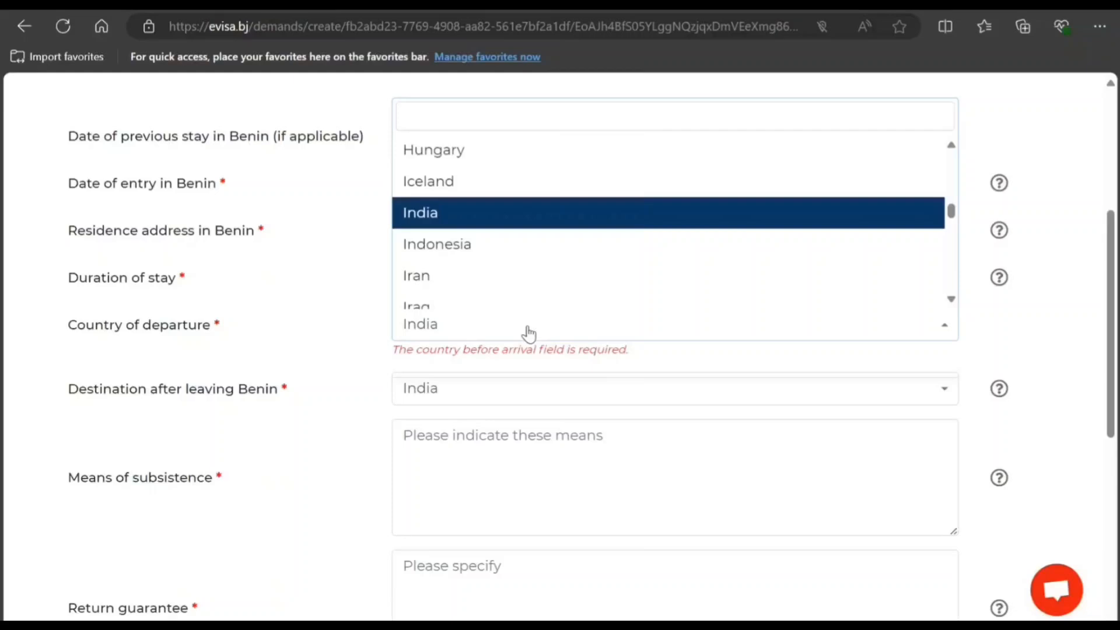
pyautogui.click(530, 246)
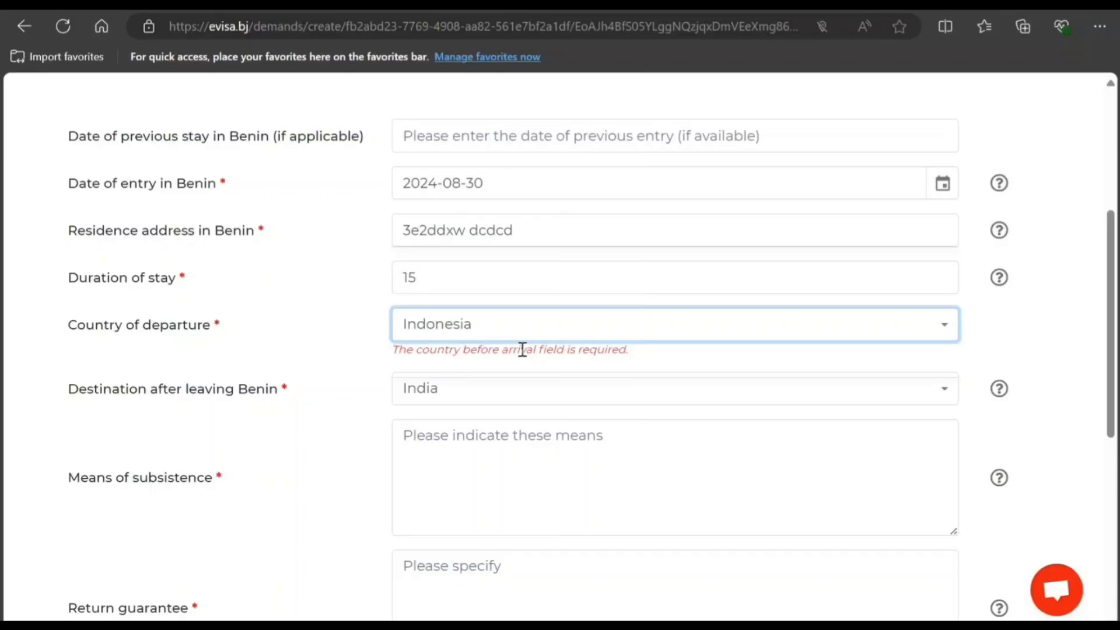
pyautogui.scroll(-2, 522, 350)
pyautogui.scroll(3, 522, 349)
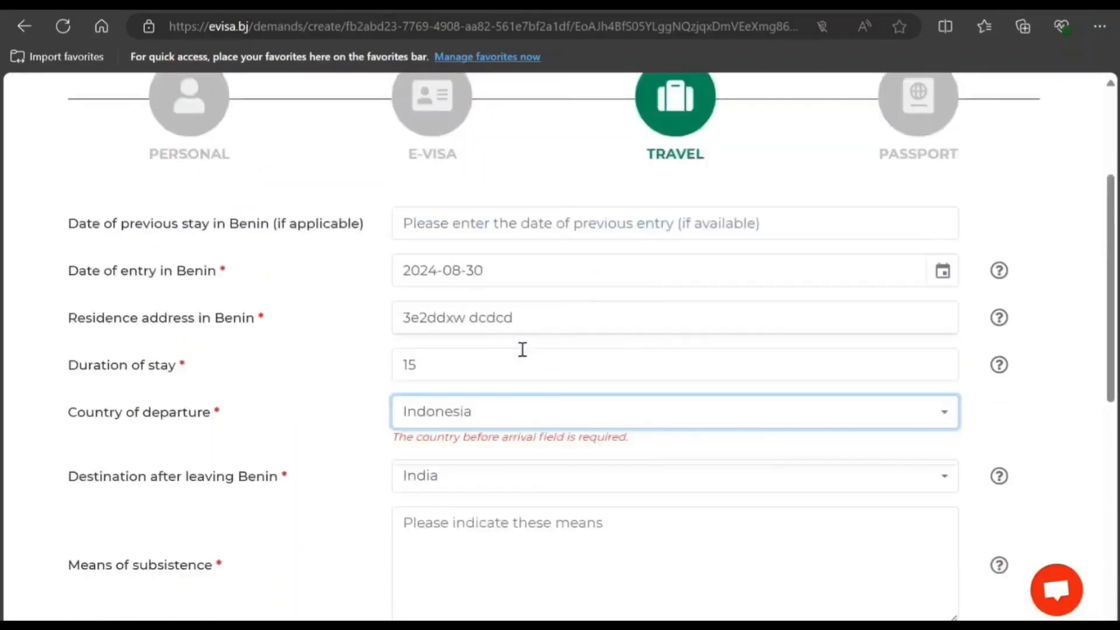
pyautogui.click(502, 421)
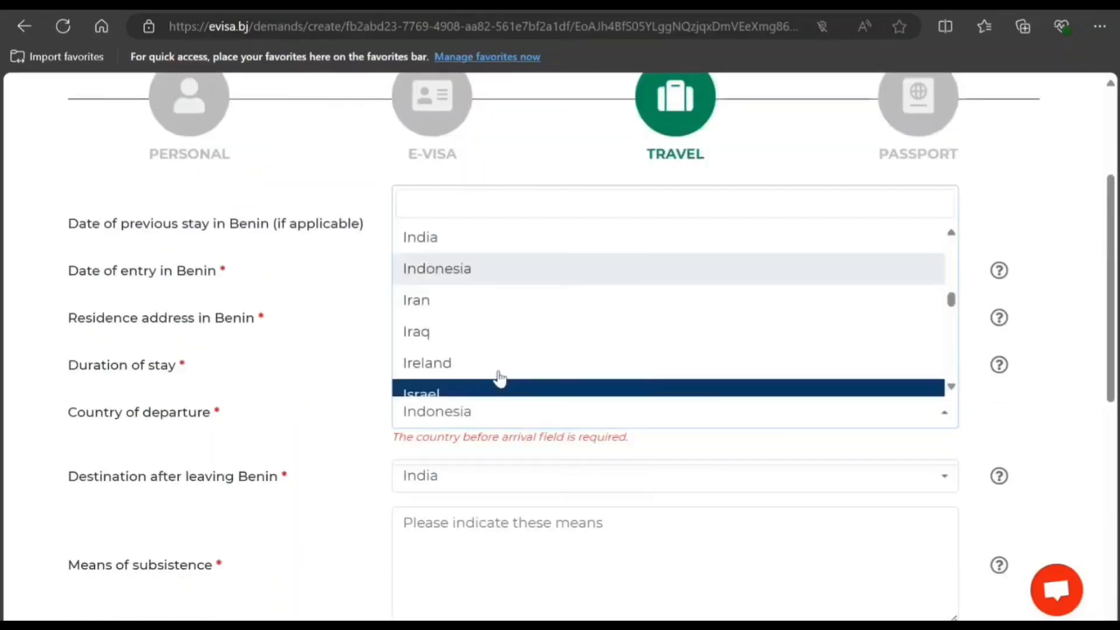
pyautogui.click(503, 239)
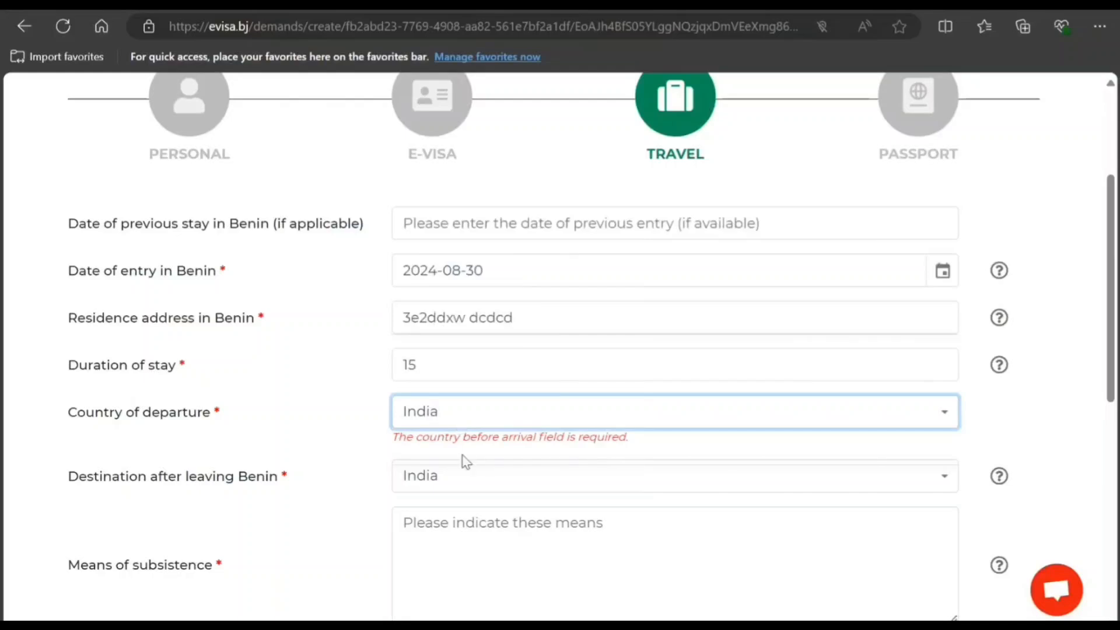
# Fill in the means of subsistence with the placeholder text "wwxw jjnnjdn dj ndj jdnj"
pyautogui.click(494, 538)
pyautogui.write('wwxw')
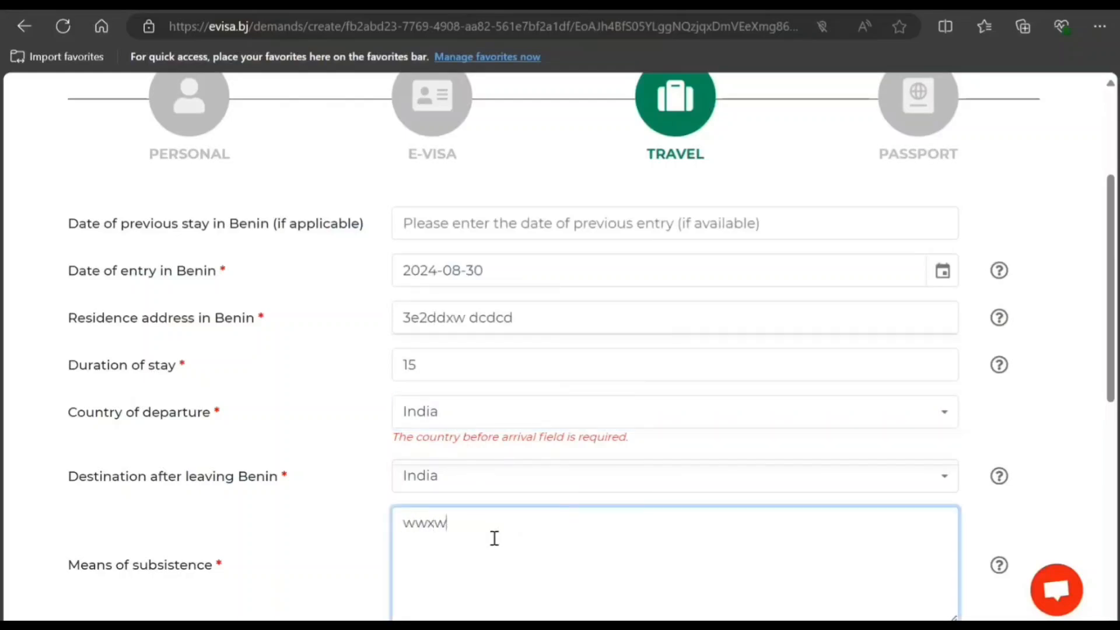
pyautogui.write(' jjnnjdn dj ndj jdnj')
# Fill in the return guarantee with "nj ,n mdb dnbdnb nbd", checking the help notes for return guarantee and means of subsistence
pyautogui.scroll(-5, 505, 516)
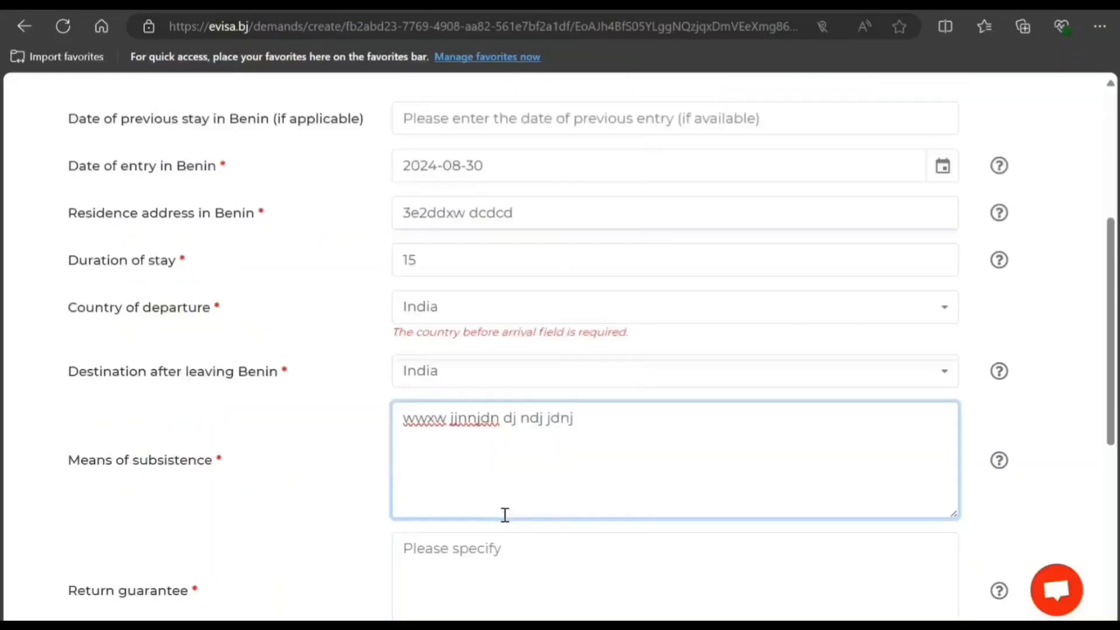
pyautogui.click(510, 450)
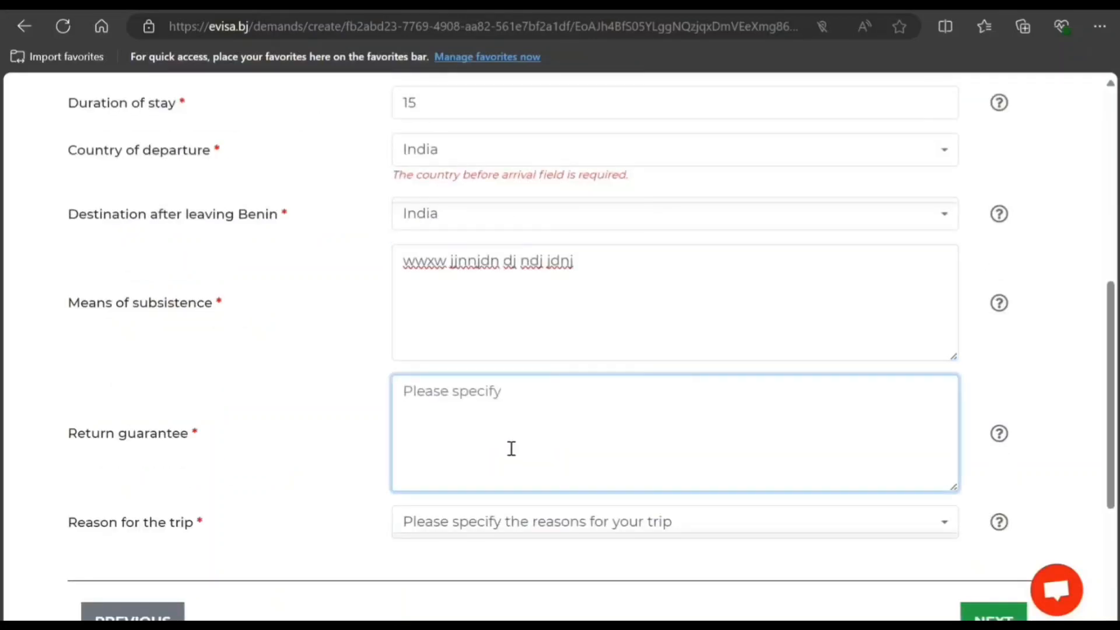
pyautogui.write('nj')
pyautogui.click(999, 434)
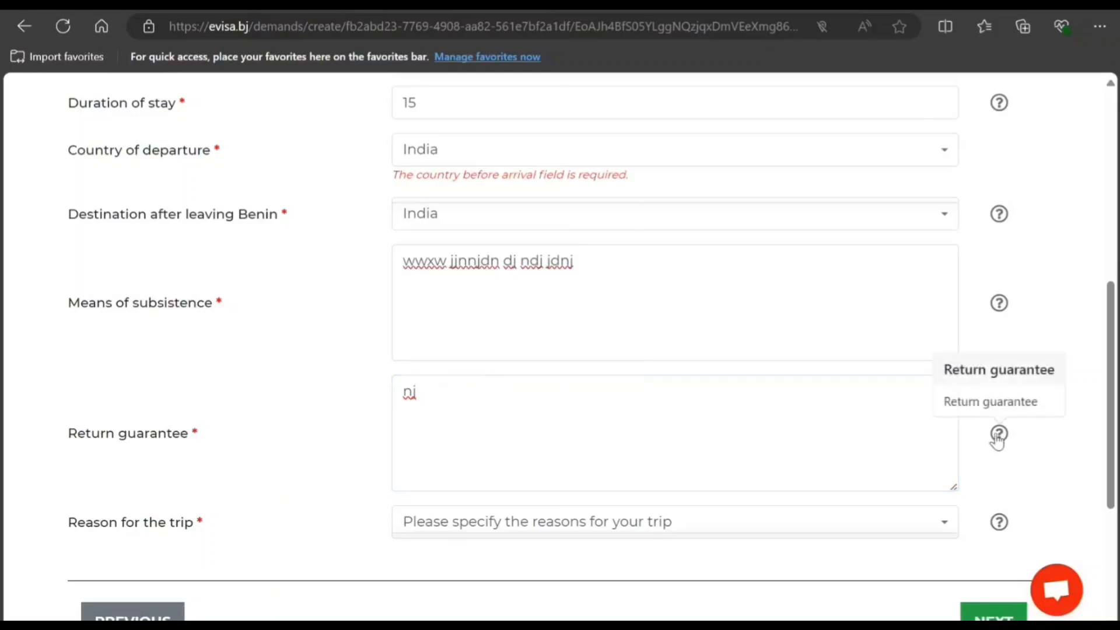
pyautogui.moveTo(996, 304)
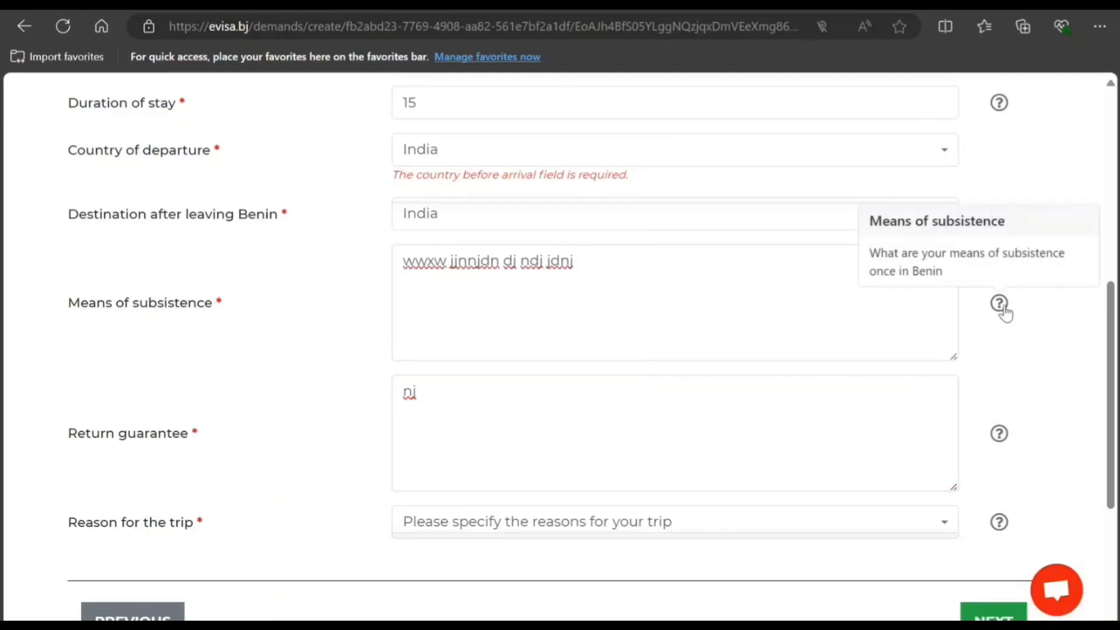
pyautogui.click(549, 408)
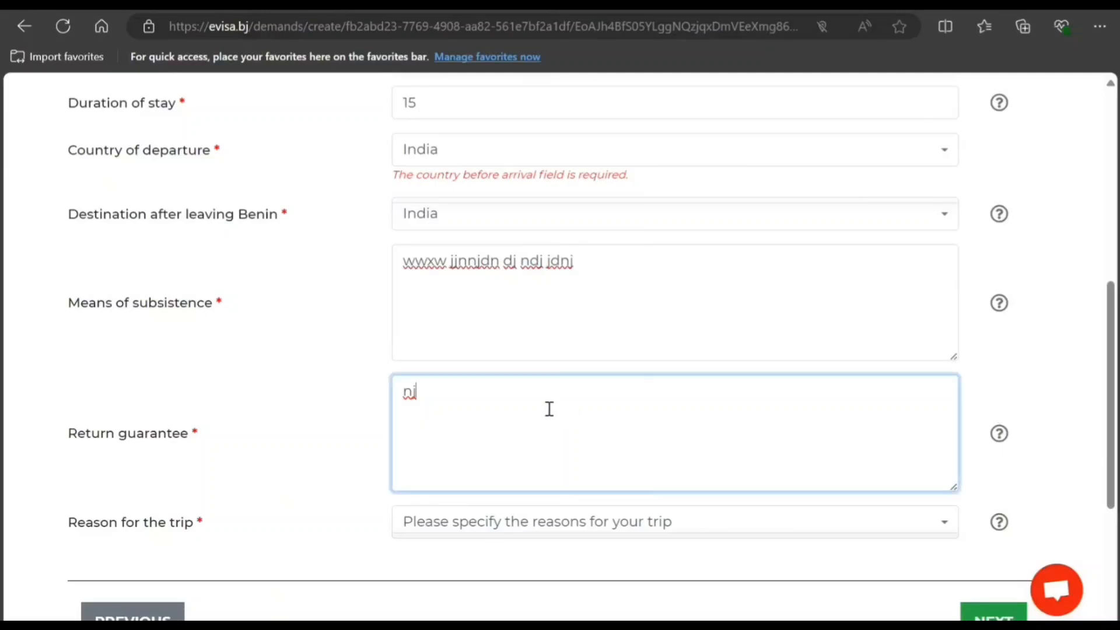
pyautogui.write(',n mdb dnbdnb nbd')
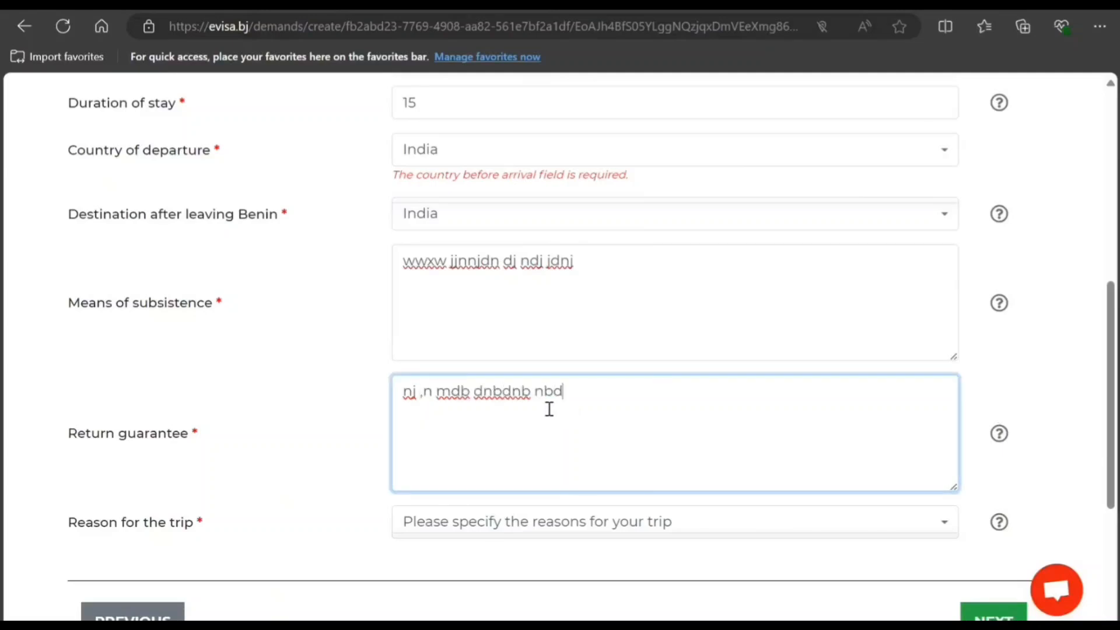
# Choose TOURISM as the reason for the trip and continue to the Passport section
pyautogui.scroll(-3, 549, 408)
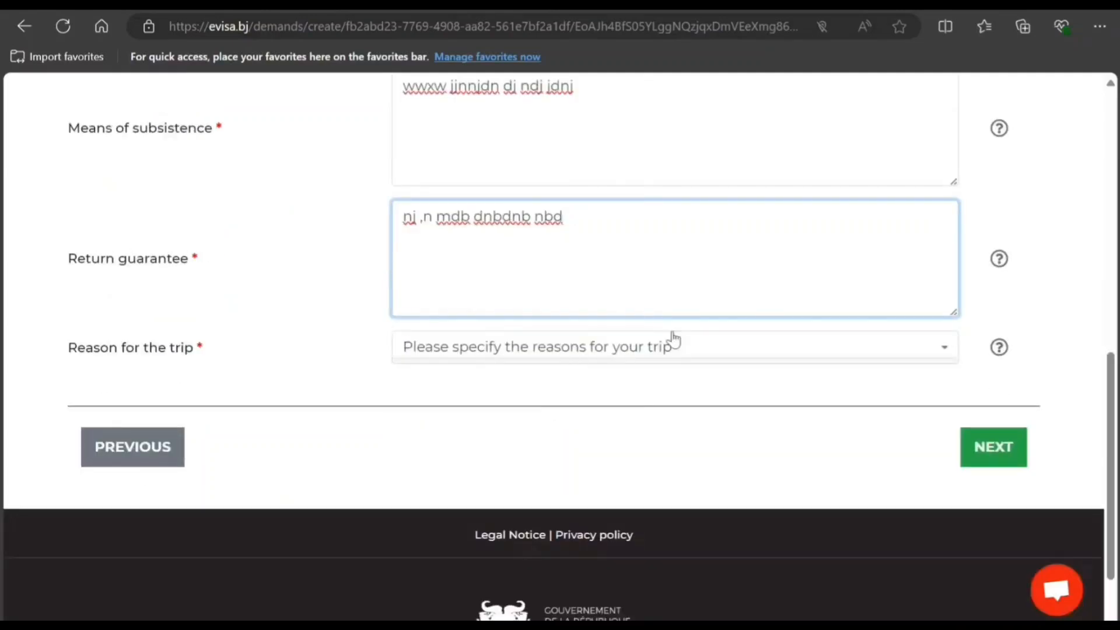
pyautogui.click(673, 348)
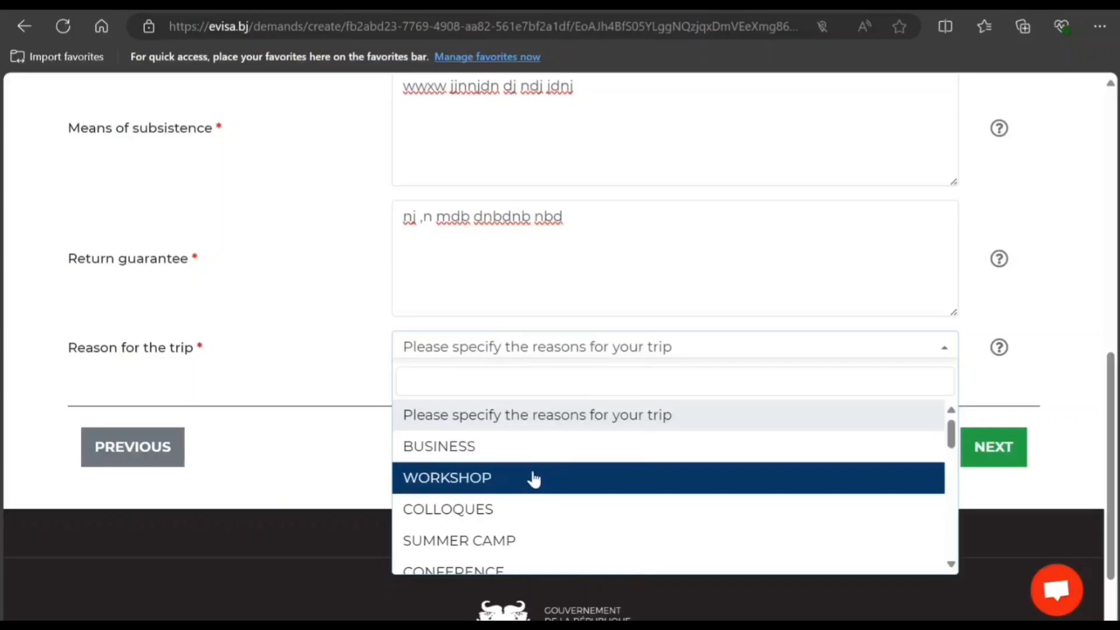
pyautogui.scroll(-5, 535, 479)
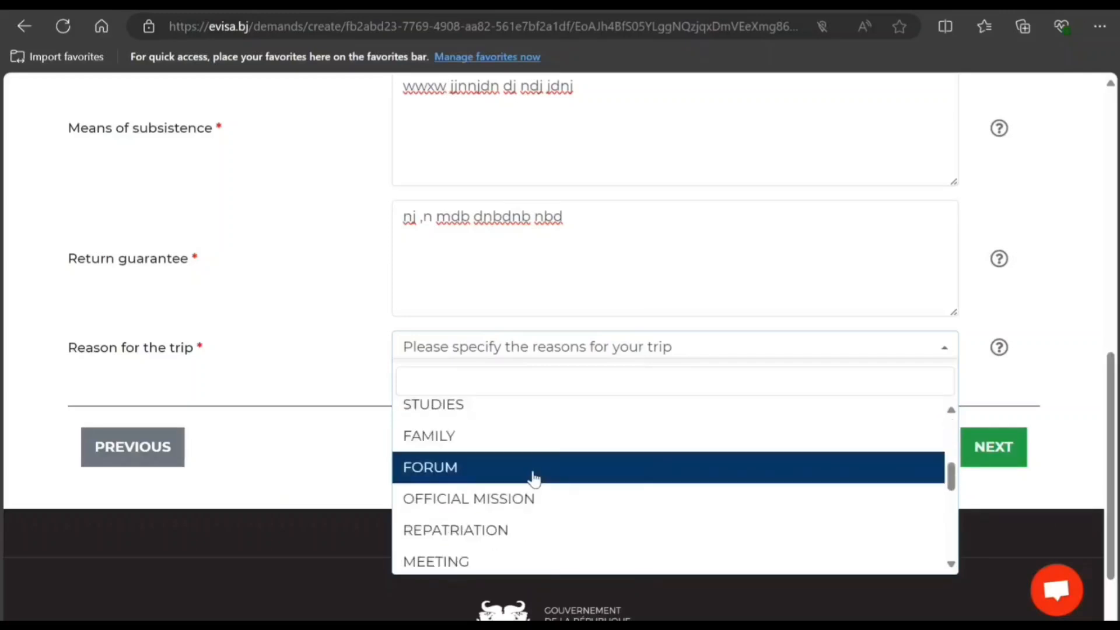
pyautogui.scroll(-5, 535, 480)
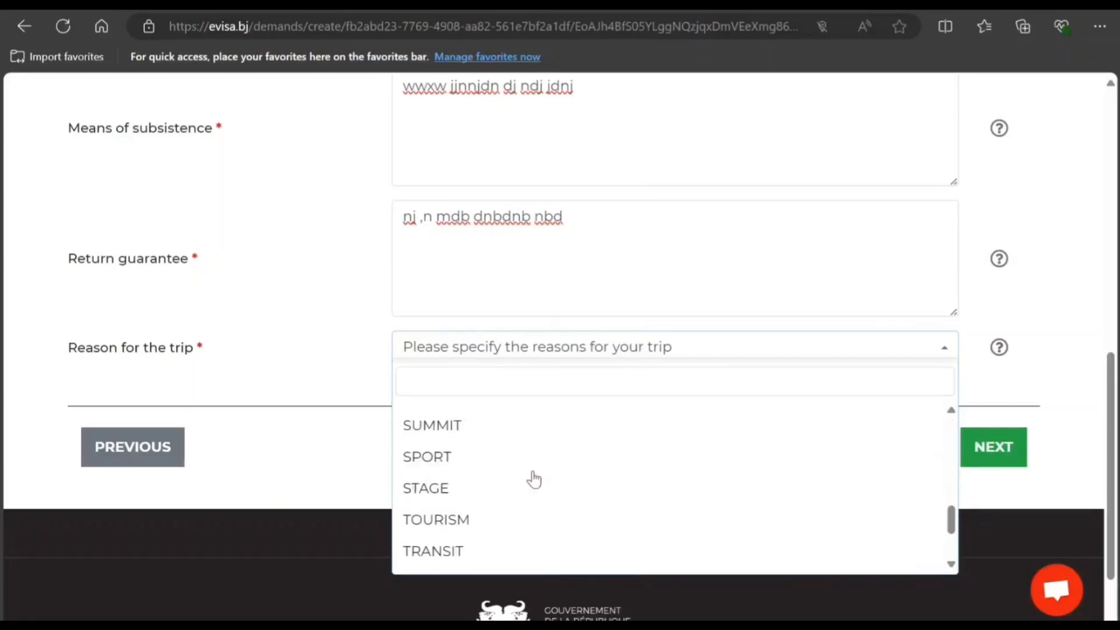
pyautogui.click(517, 519)
pyautogui.click(994, 448)
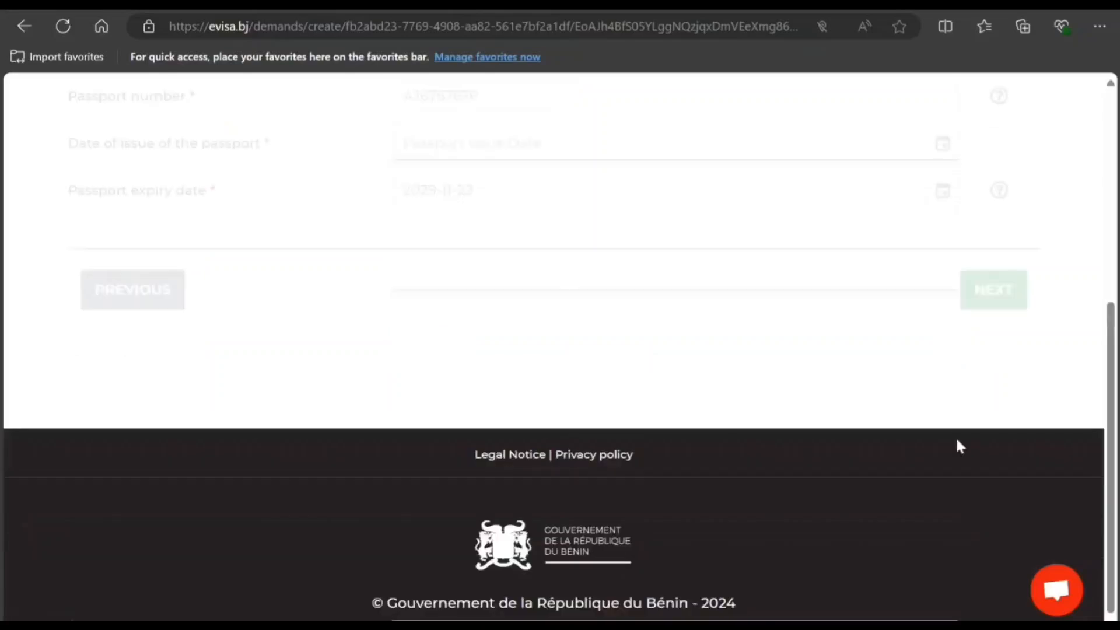
pyautogui.scroll(3, 933, 438)
pyautogui.scroll(2, 935, 439)
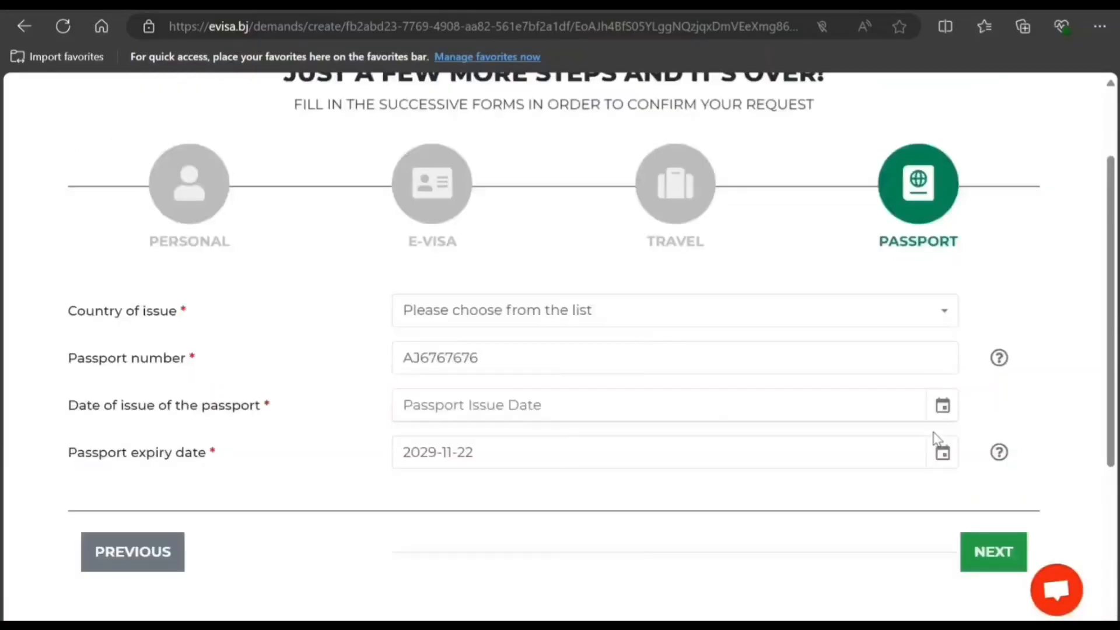